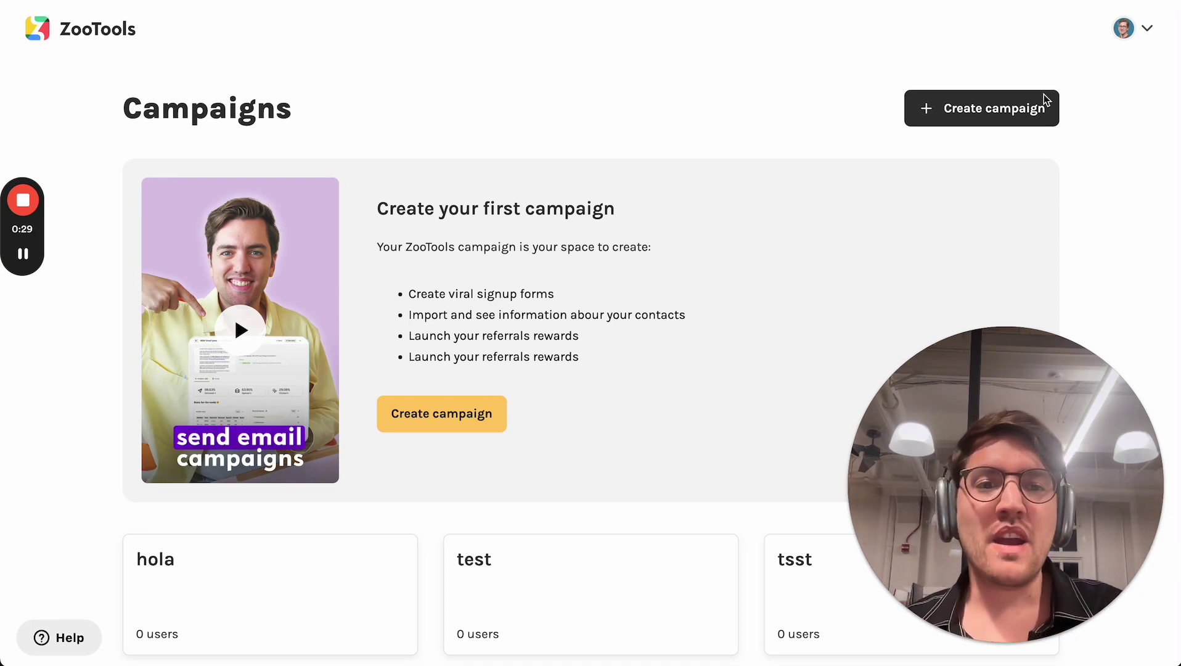
Create a new ZooTools campaign named 'Reddit Pixel test'.
click(1009, 108)
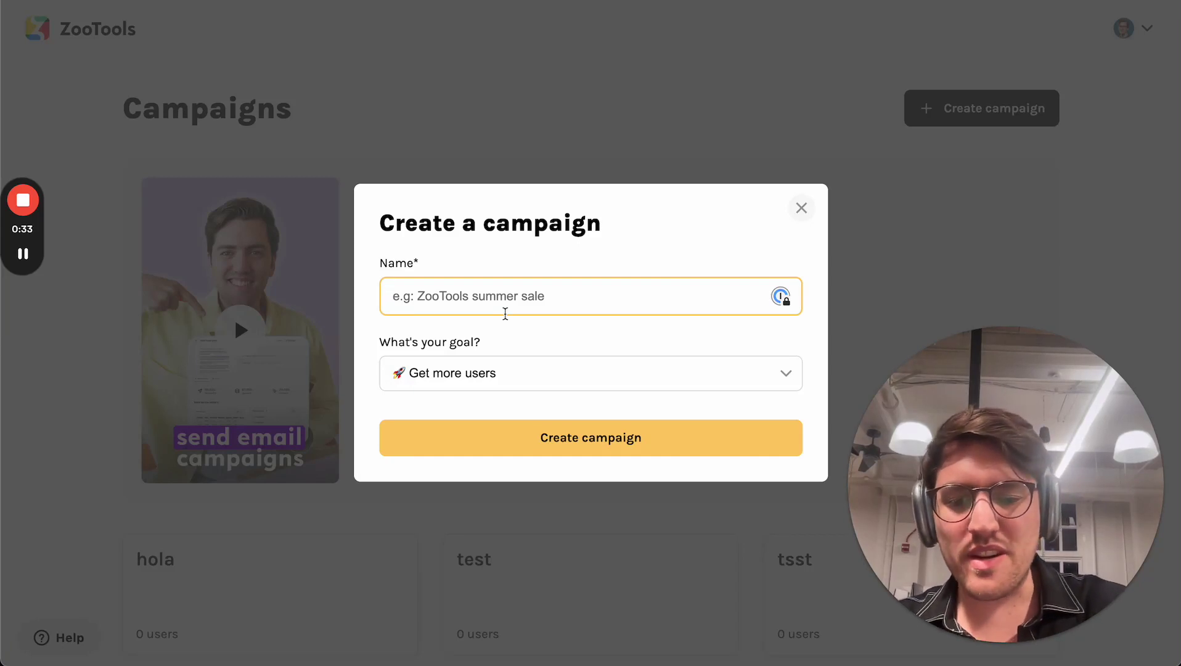
text(Reddit Pixel test)
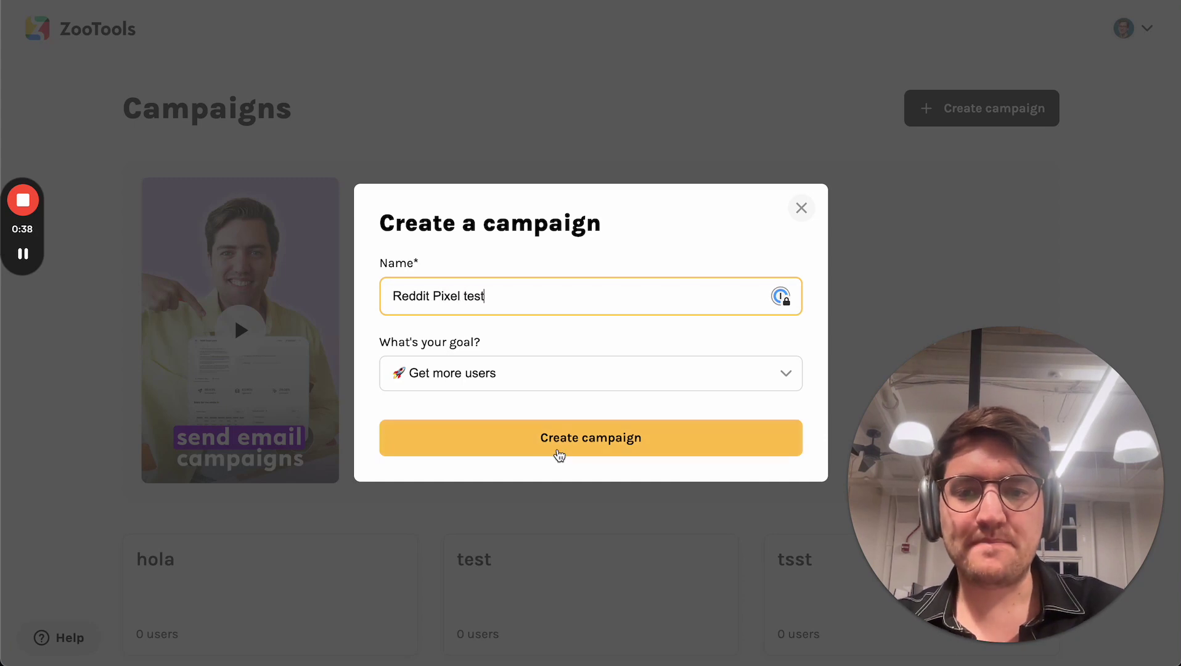
click(559, 439)
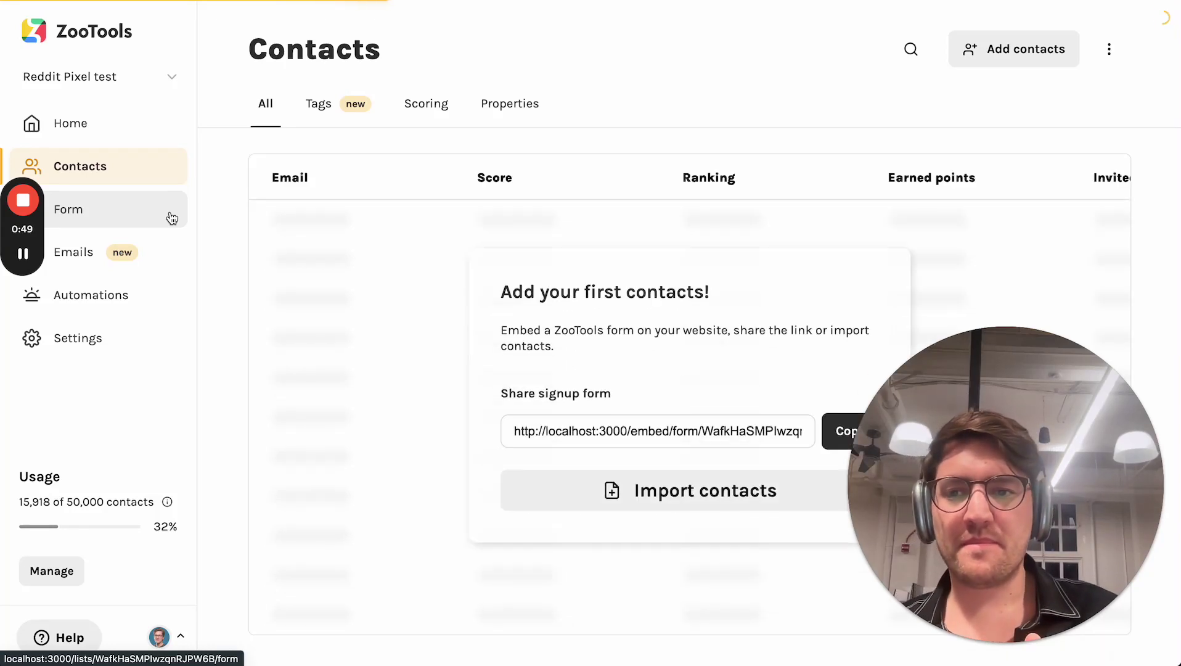
In the form's settings, start Reddit ads conversion tracking setup and focus the account ID field.
click(170, 217)
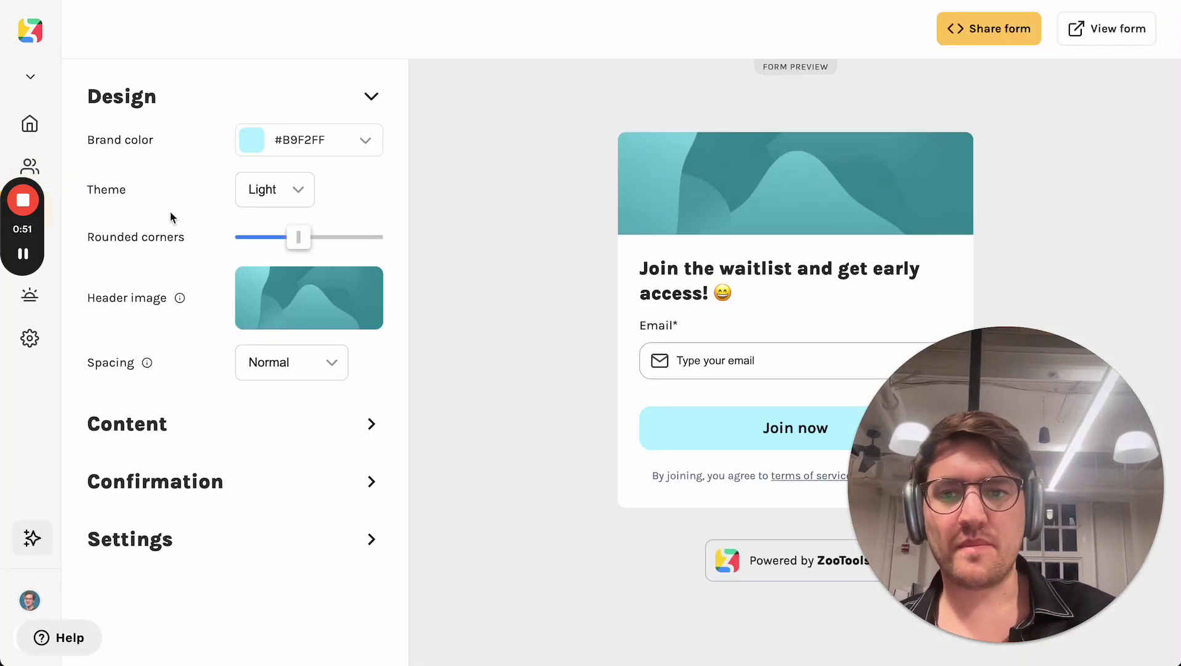
click(189, 545)
scroll(190, 554, down, 3)
scroll(190, 553, down, 3)
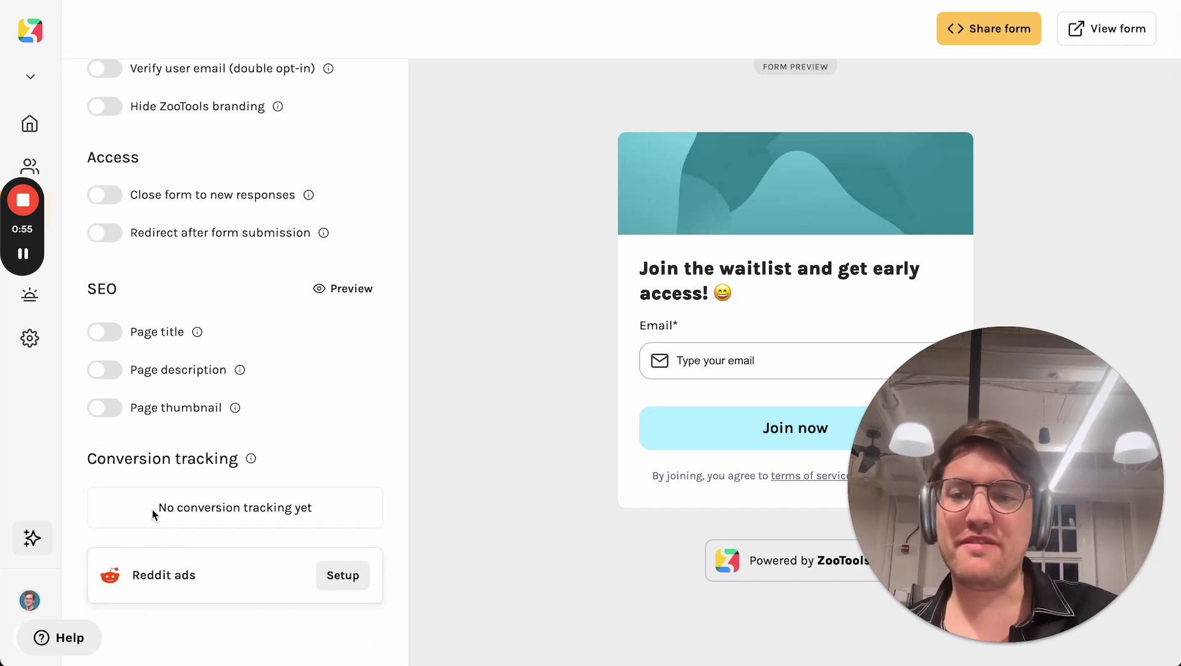
triple_click(140, 458)
click(293, 463)
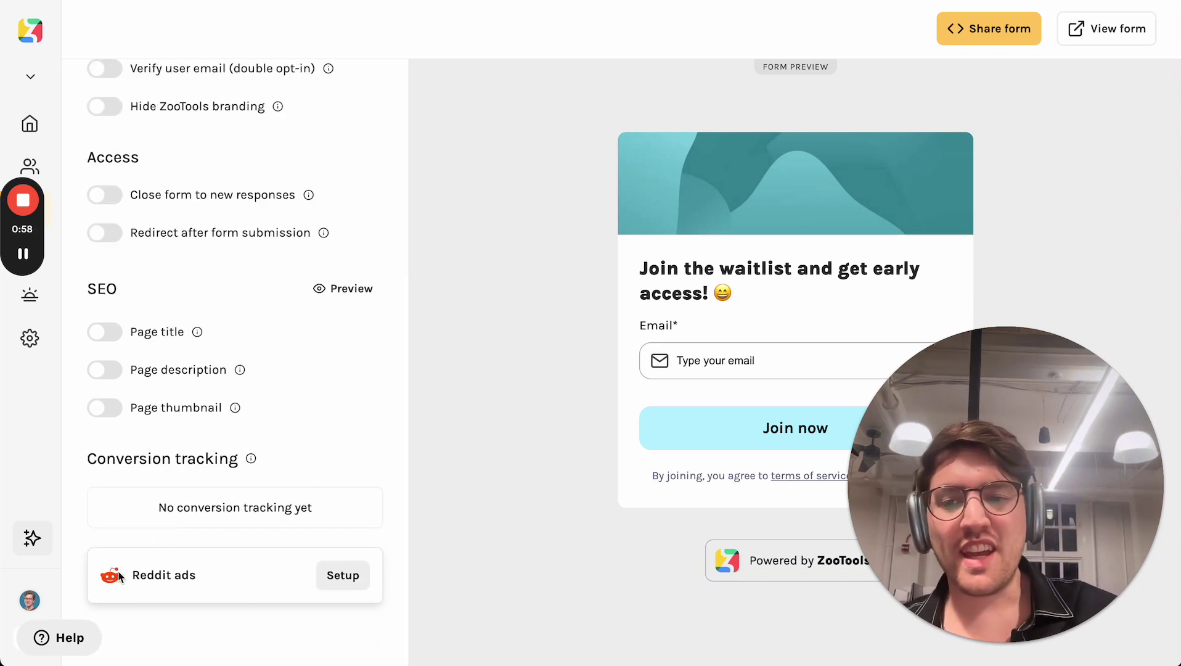
click(344, 578)
click(522, 256)
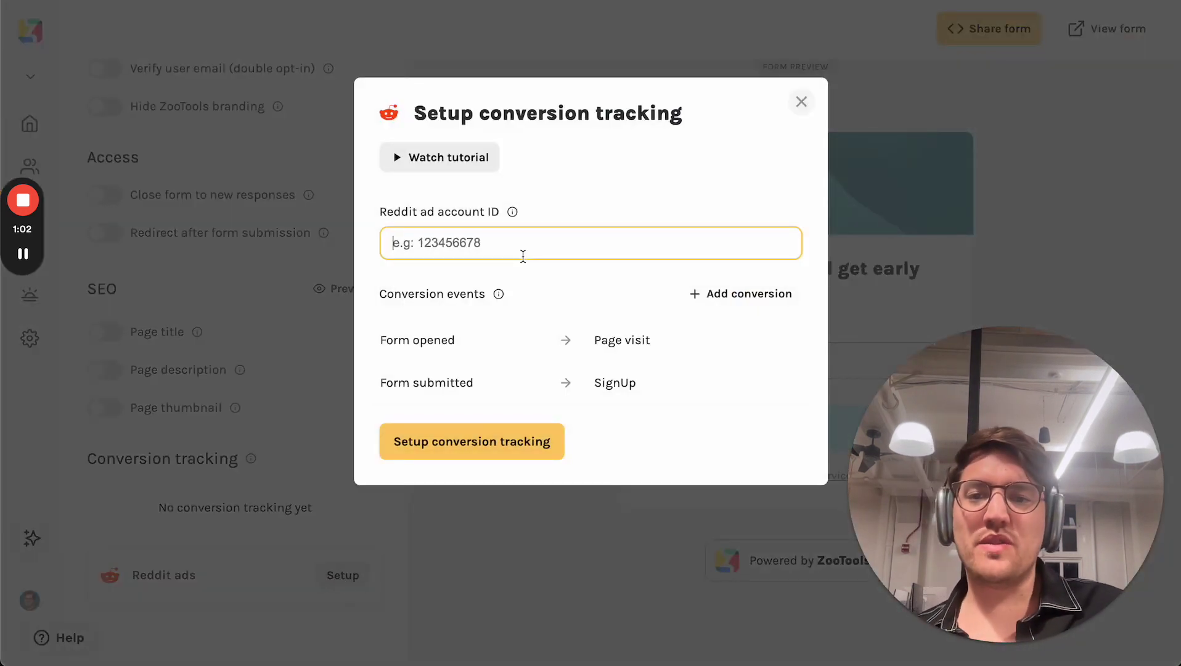
triple_click(465, 209)
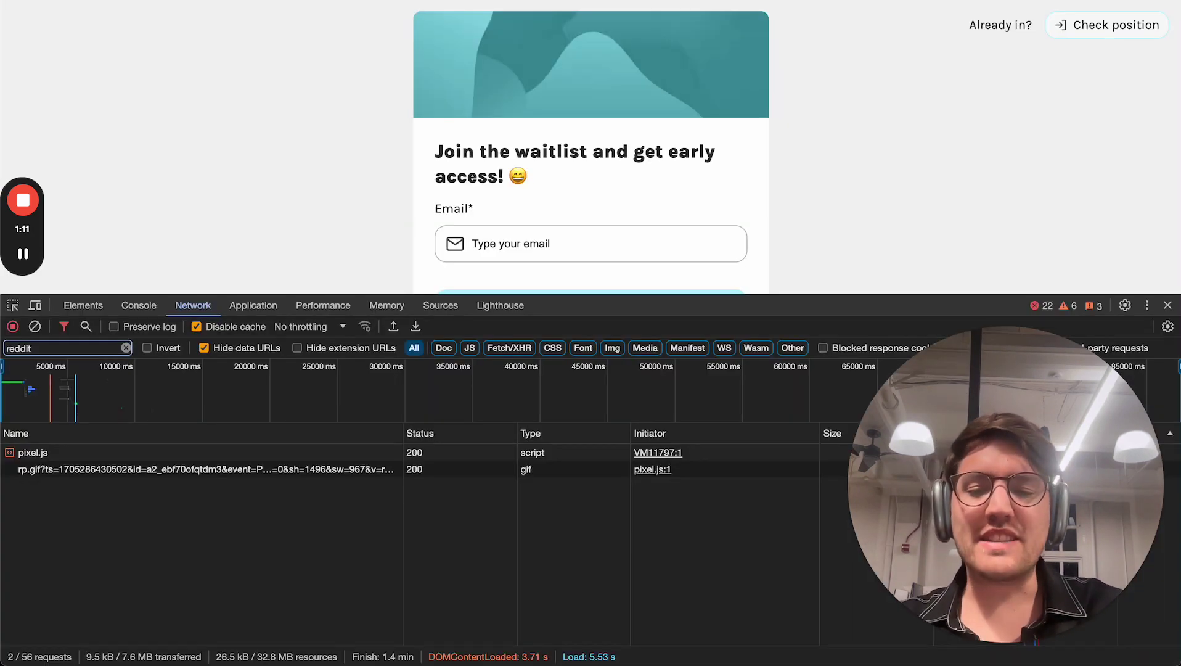
text(google)
Load Google and search for 'reddit ads'.
key(Return)
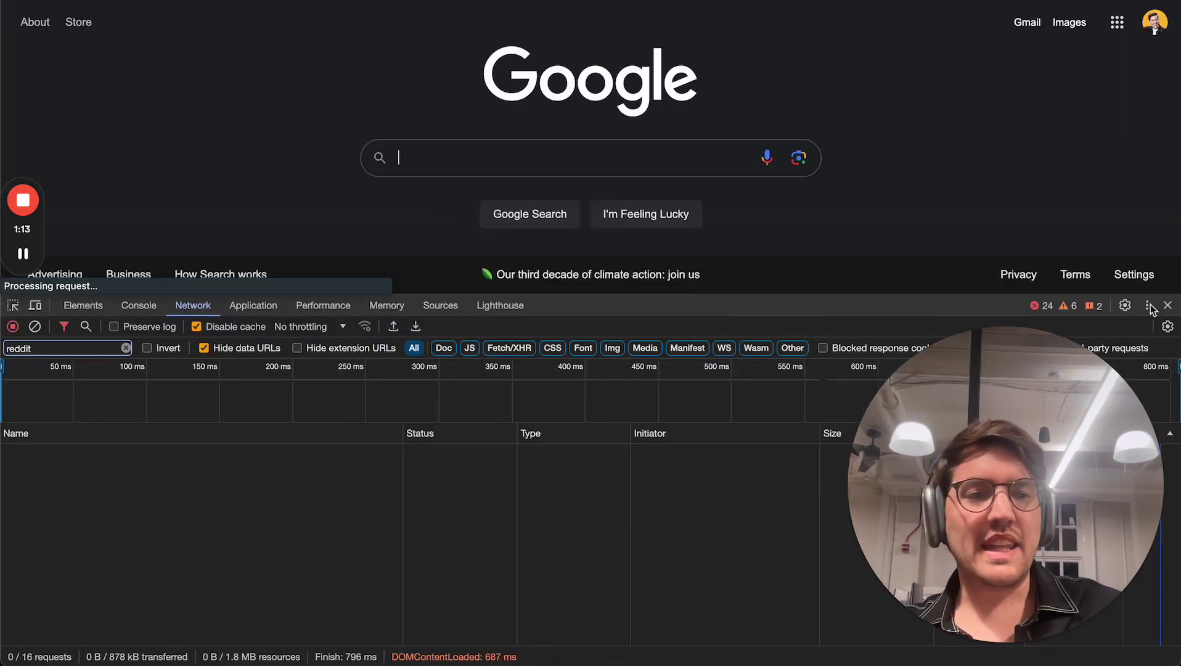
click(1167, 305)
click(470, 315)
text(r)
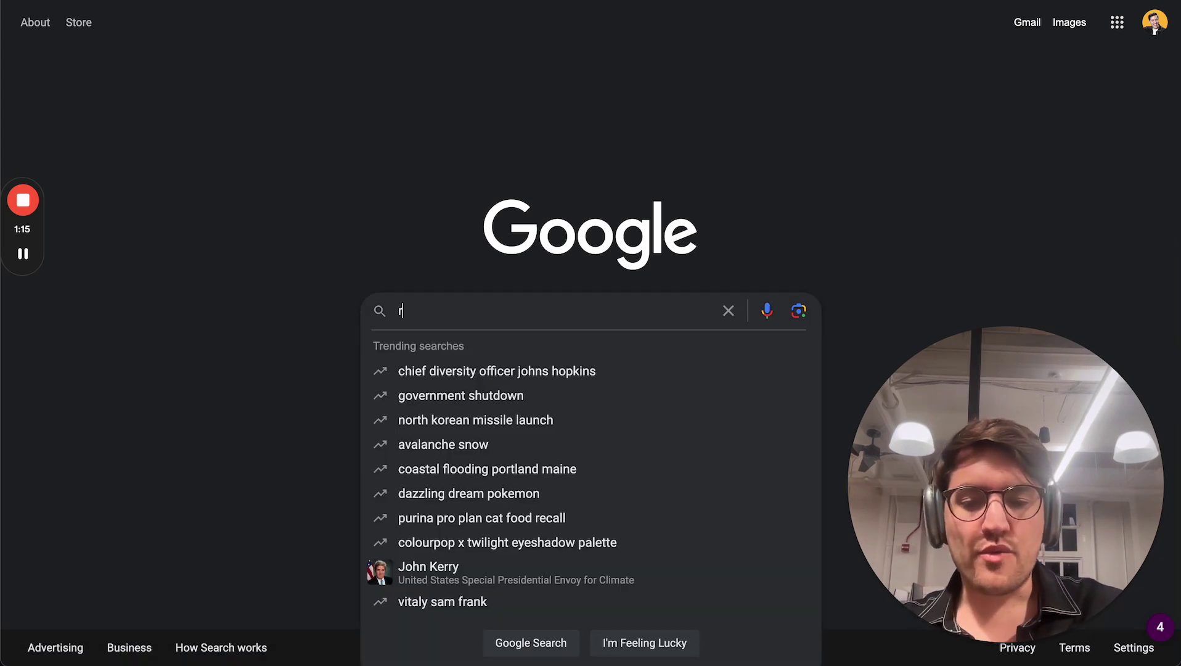
text(eddit ads)
key(Return)
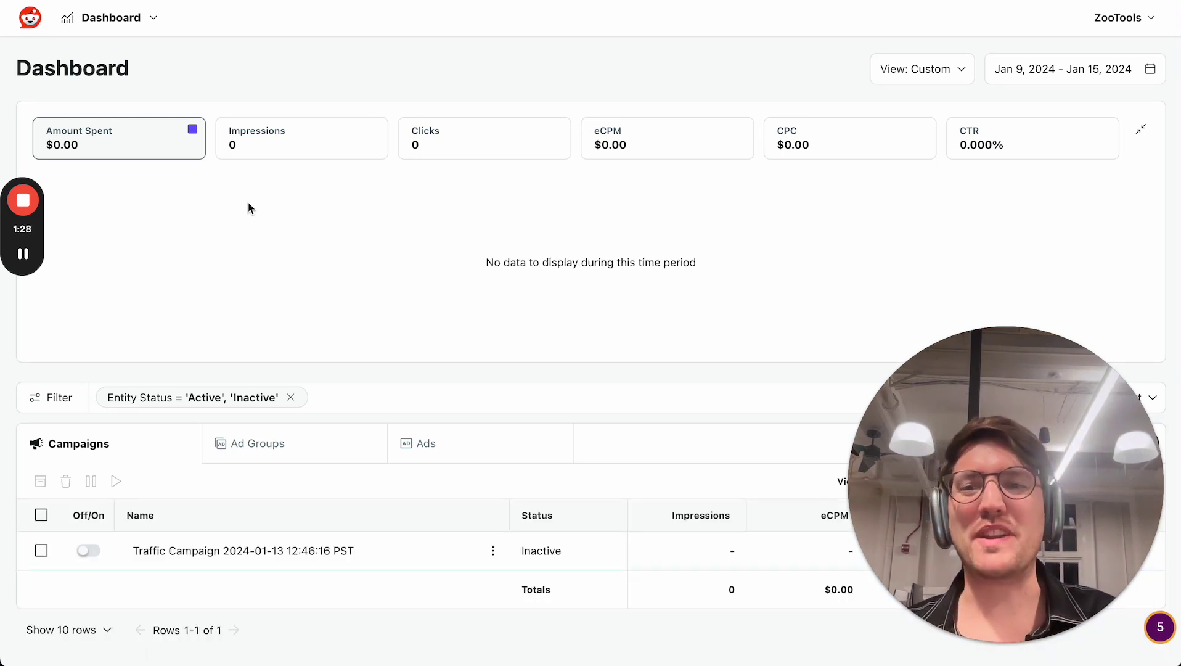
Go to Reddit Ads Events Manager and copy pixel ID a2_ebf70ofqtdm3.
click(150, 30)
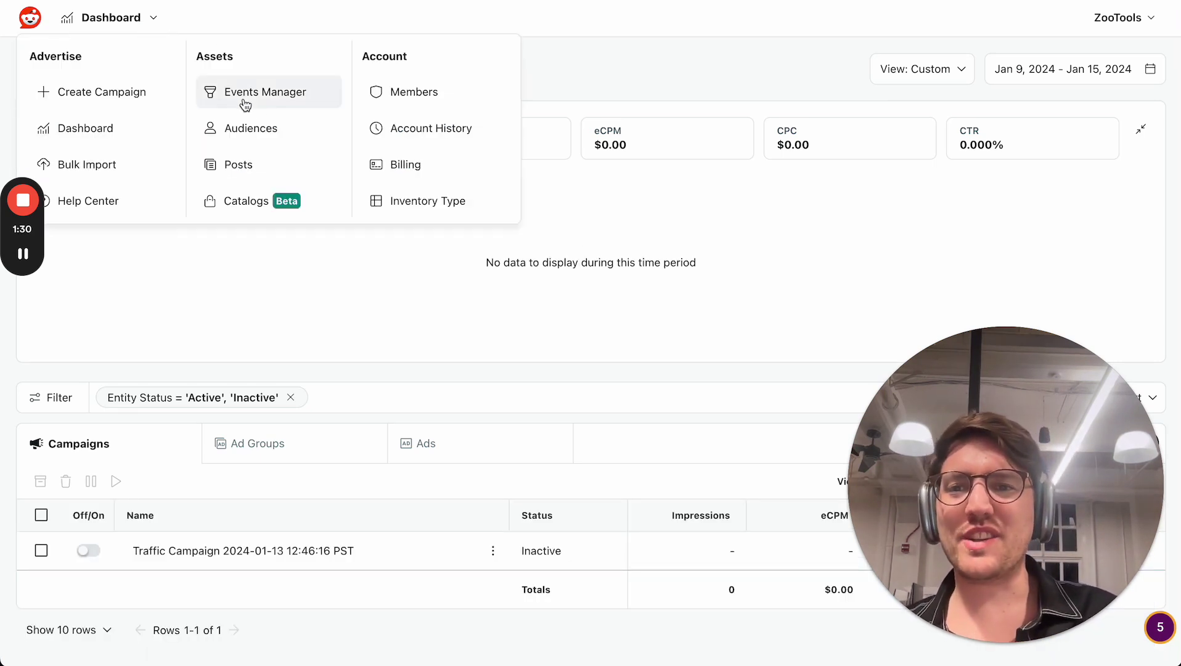
click(275, 101)
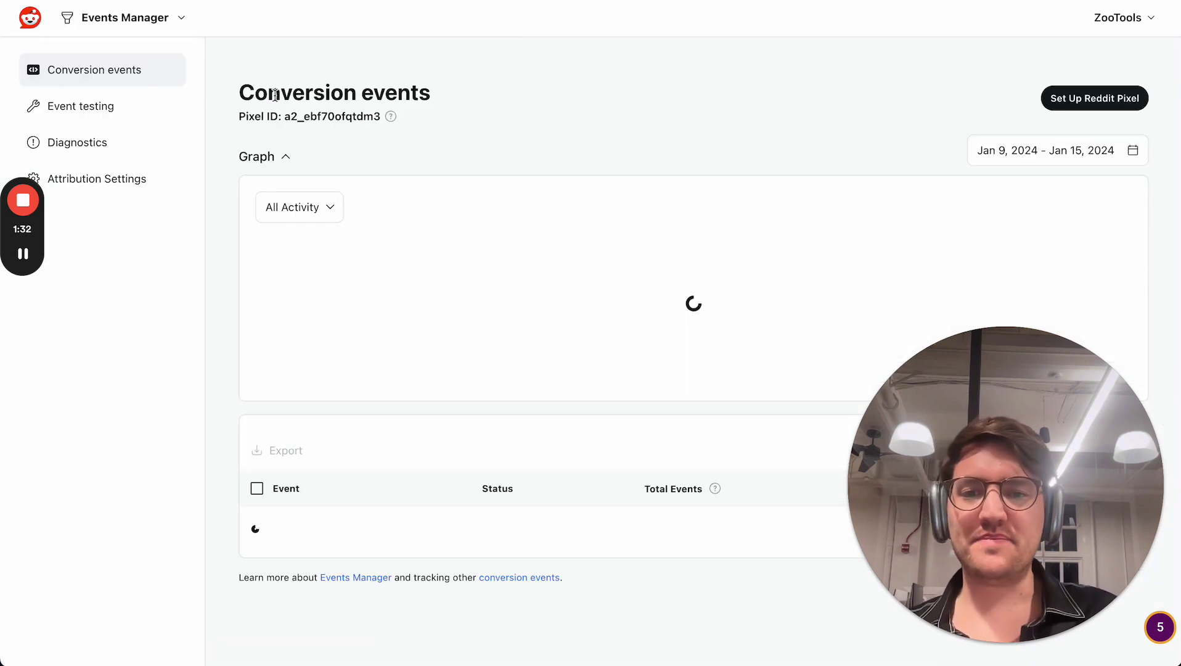
double_click(287, 118)
key(ctrl+c)
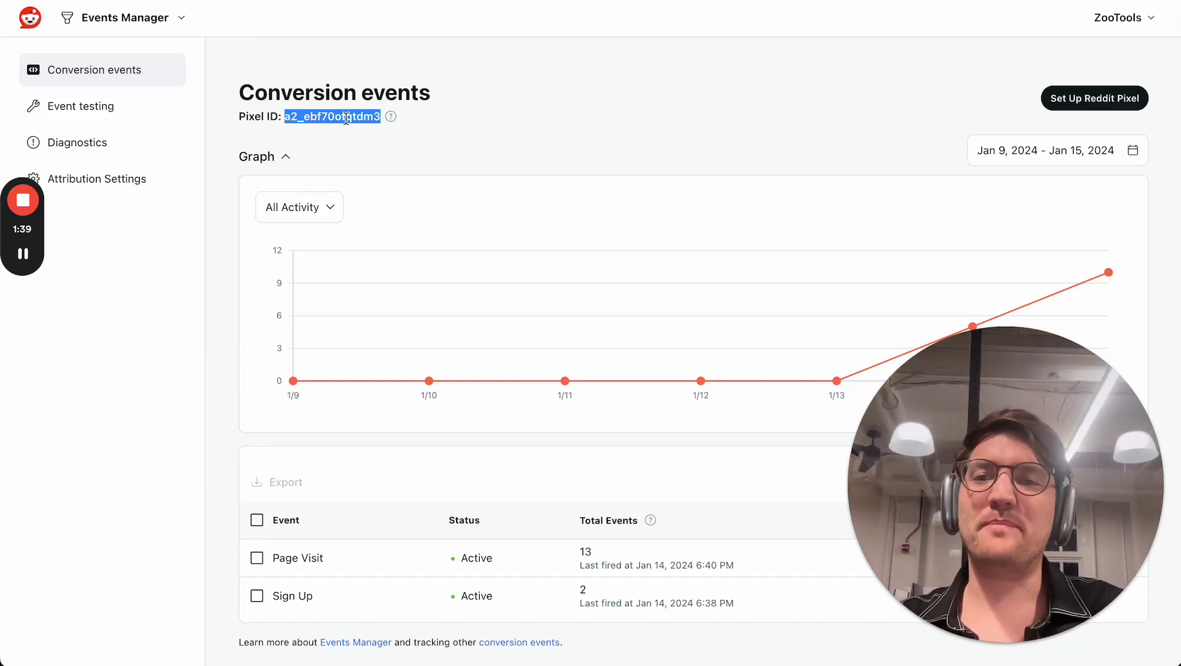
Paste pixel ID a2_ebf70ofqtdm3 into ZooTools' Reddit ad account ID field.
key(alt+Tab)
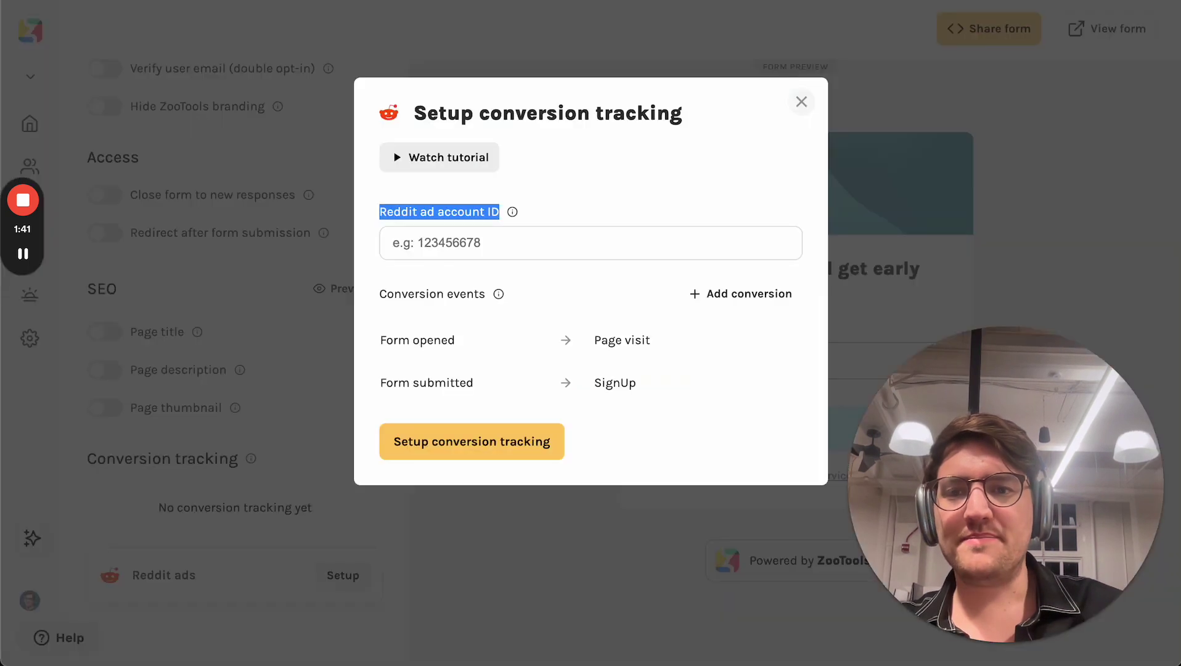
click(472, 238)
key(ctrl+v)
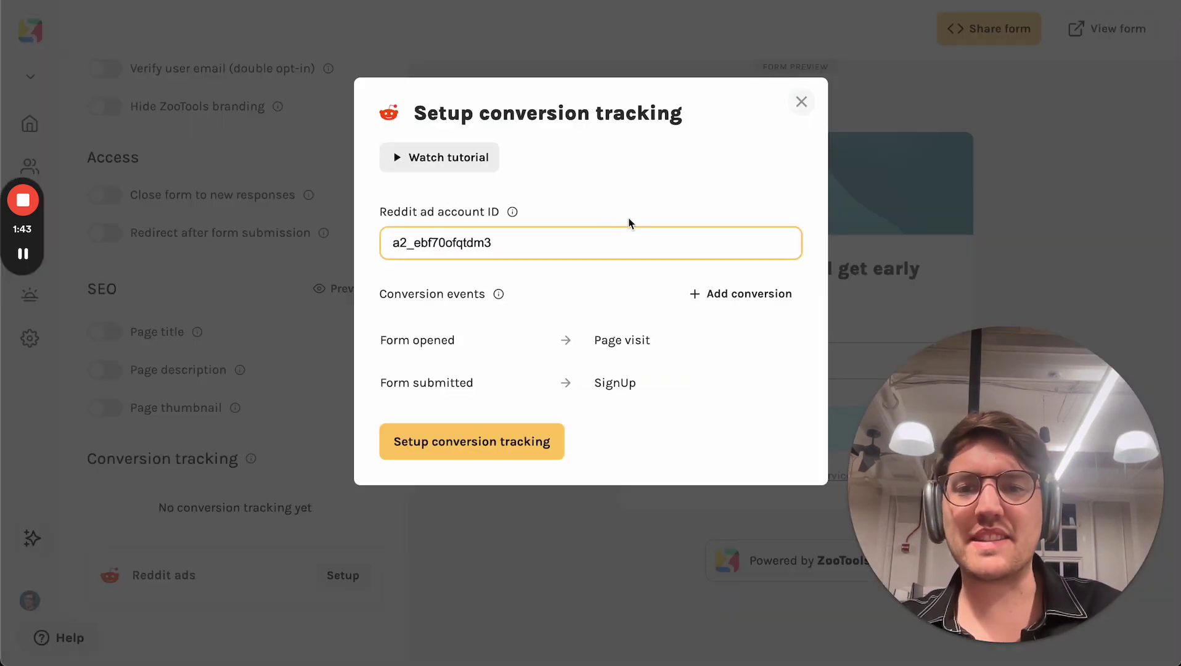
click(628, 222)
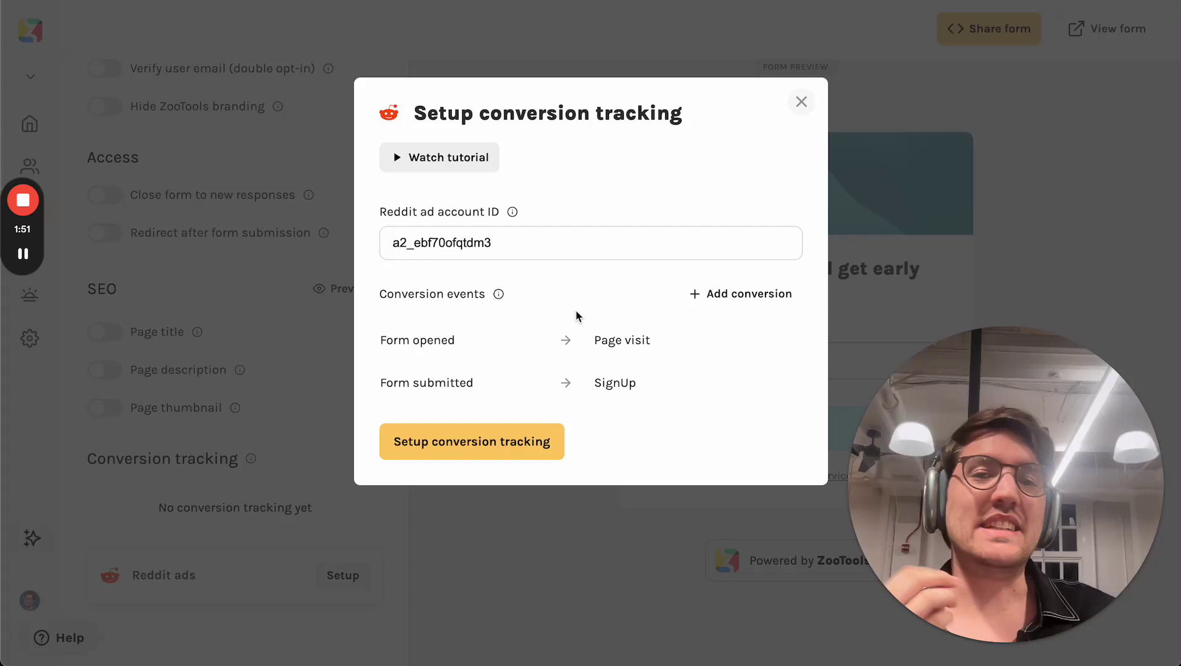
Confirm Form opened maps to Page visit and Form submitted maps to SignUp.
click(618, 339)
click(641, 370)
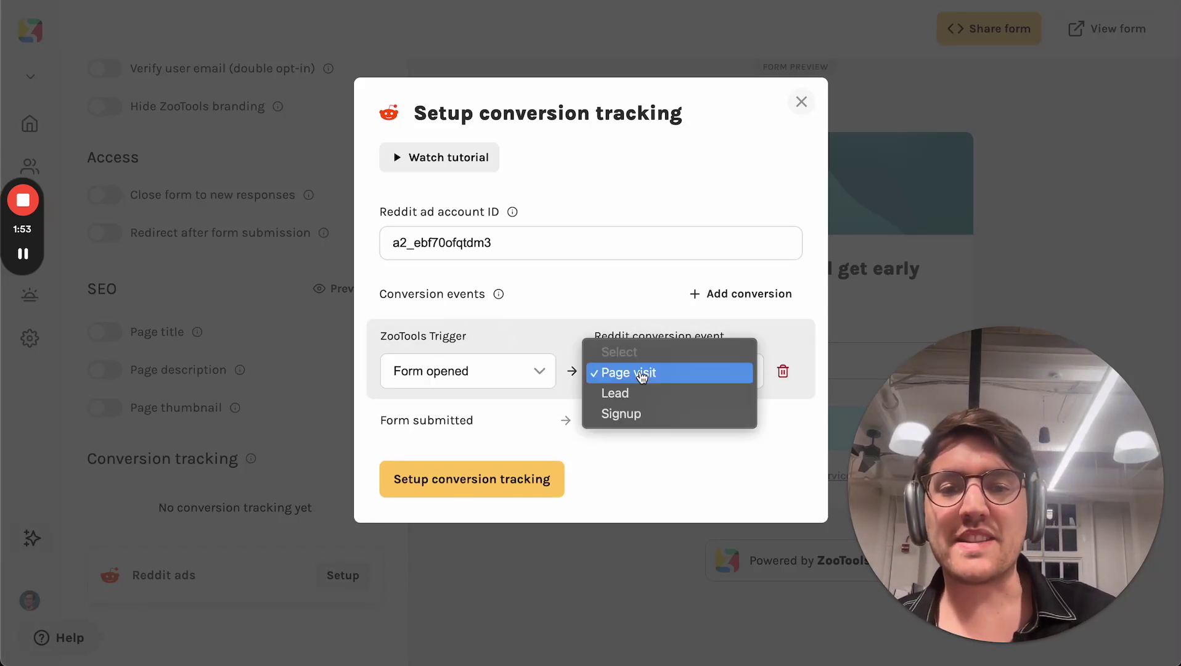
click(644, 378)
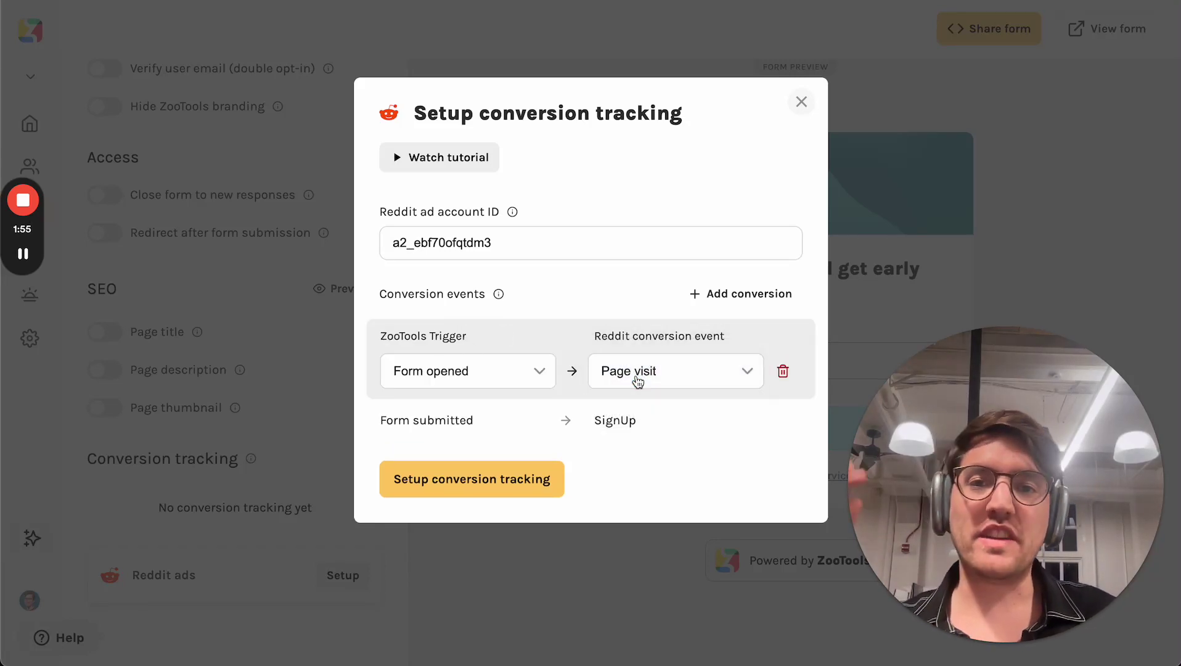
click(622, 422)
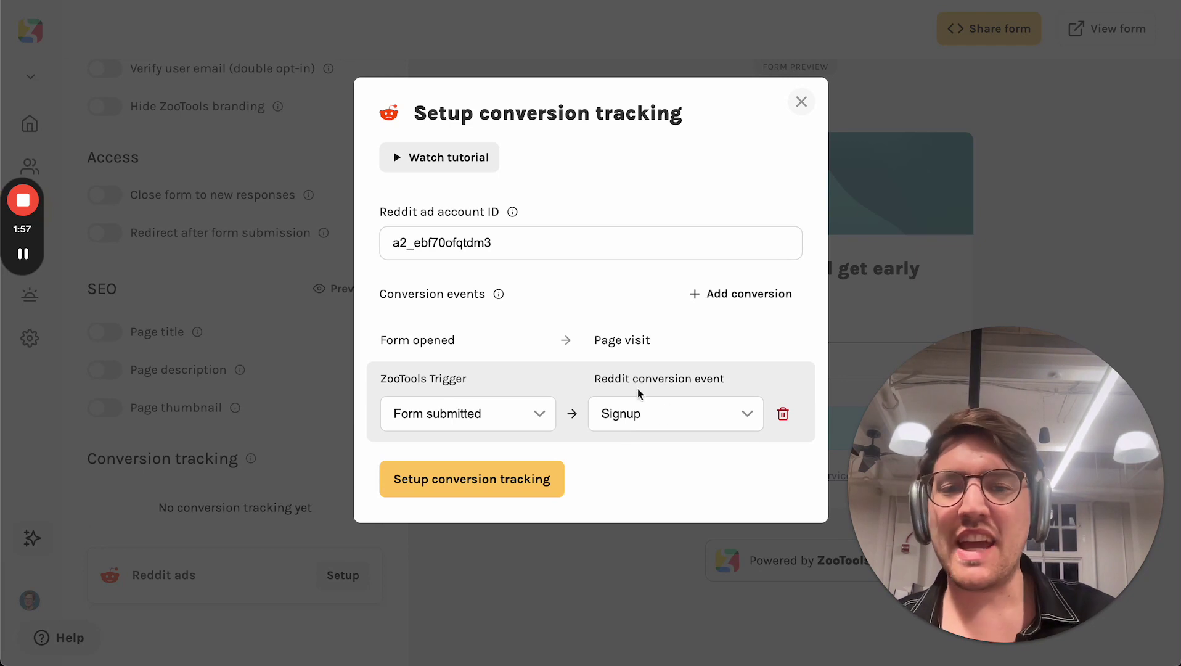
click(635, 430)
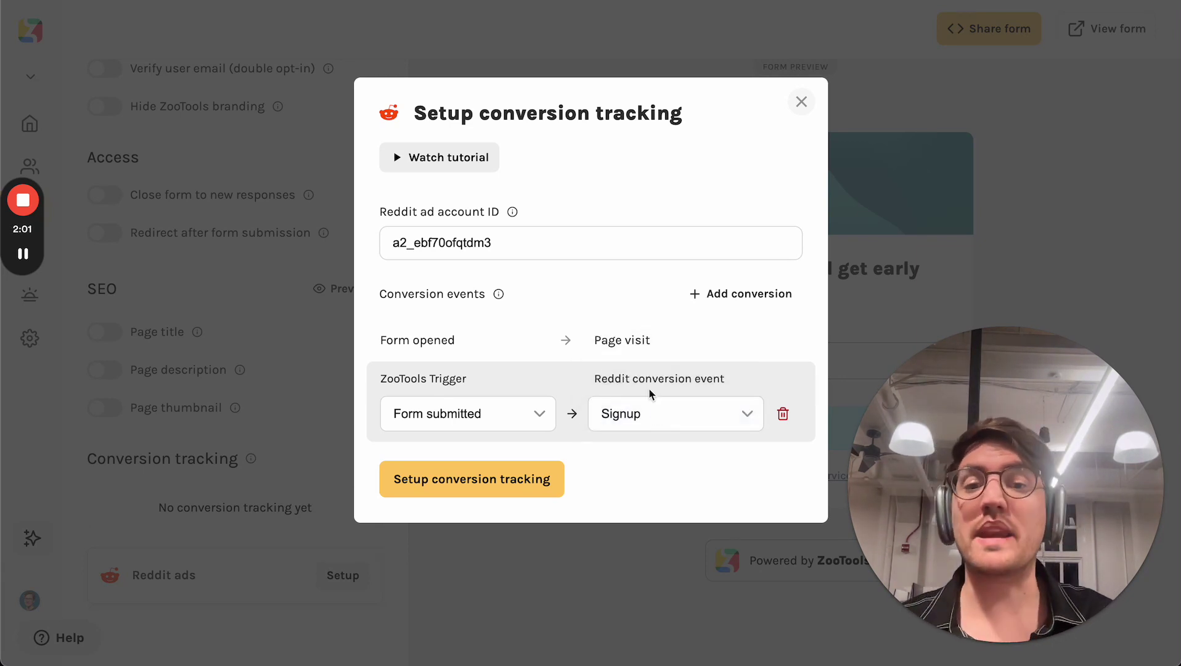
click(496, 332)
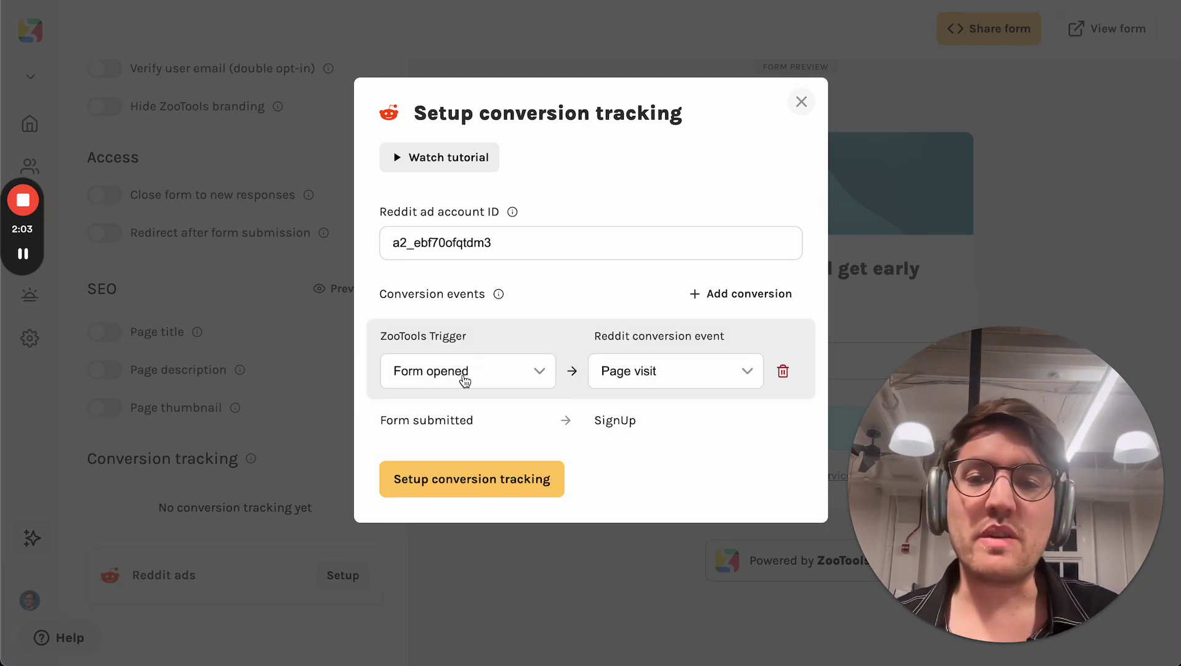
click(538, 374)
click(487, 385)
click(600, 277)
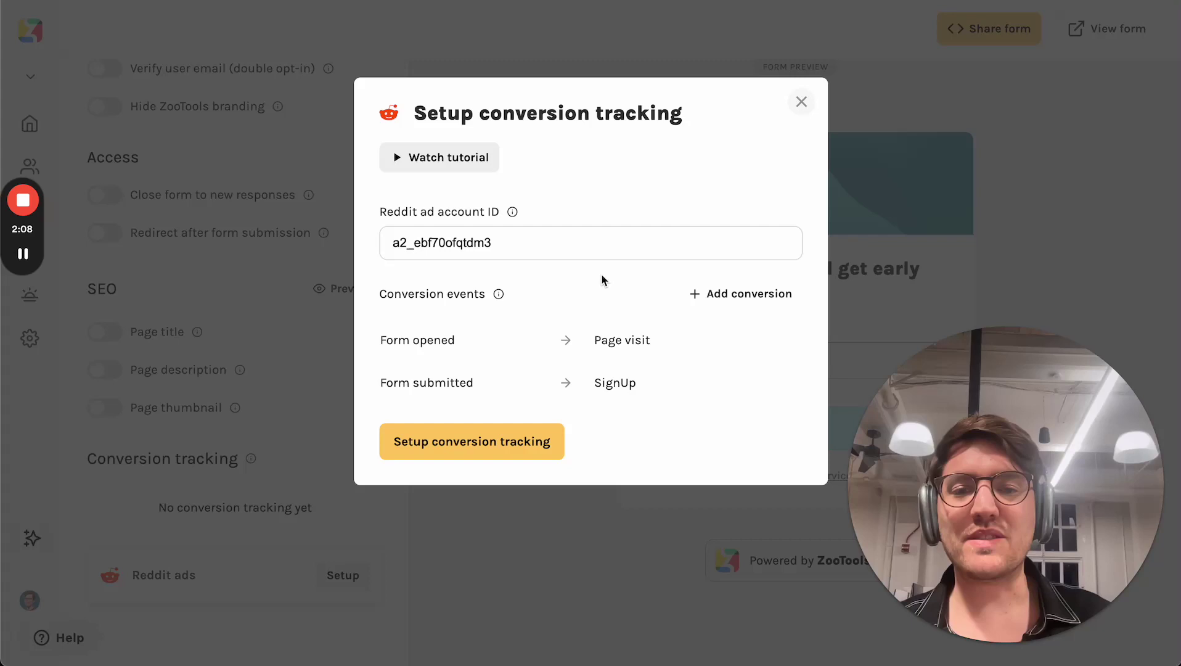
Discard an extra event mapping, then save the Reddit conversion tracking and publish.
click(742, 293)
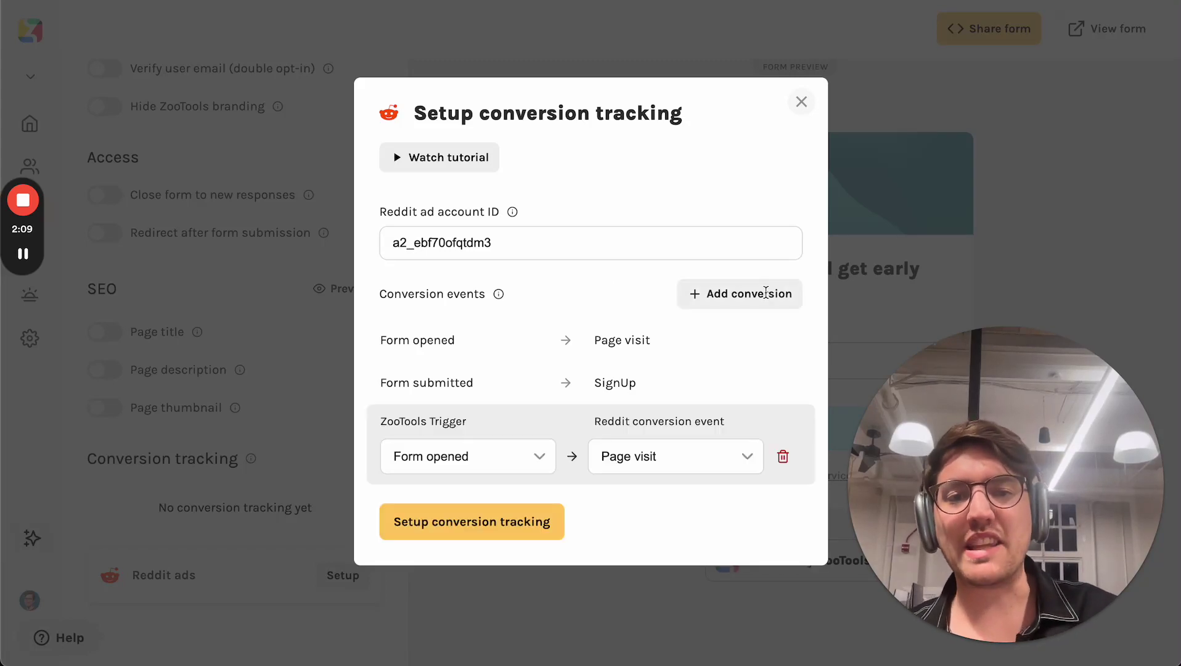
click(646, 457)
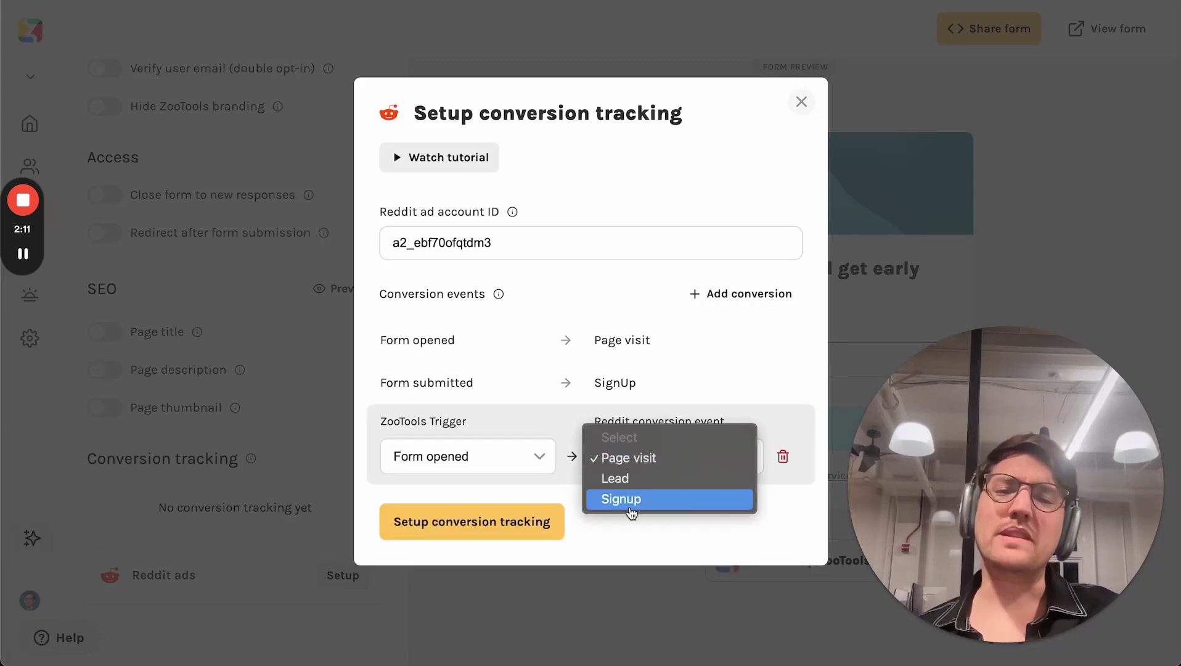
click(625, 413)
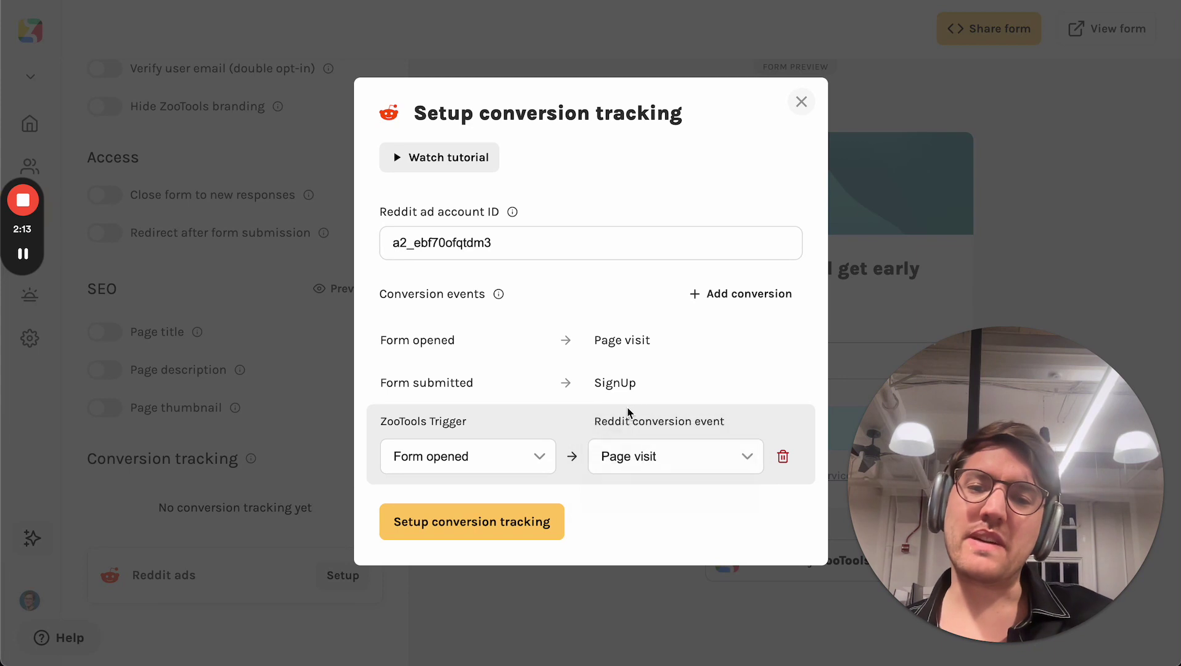
click(789, 465)
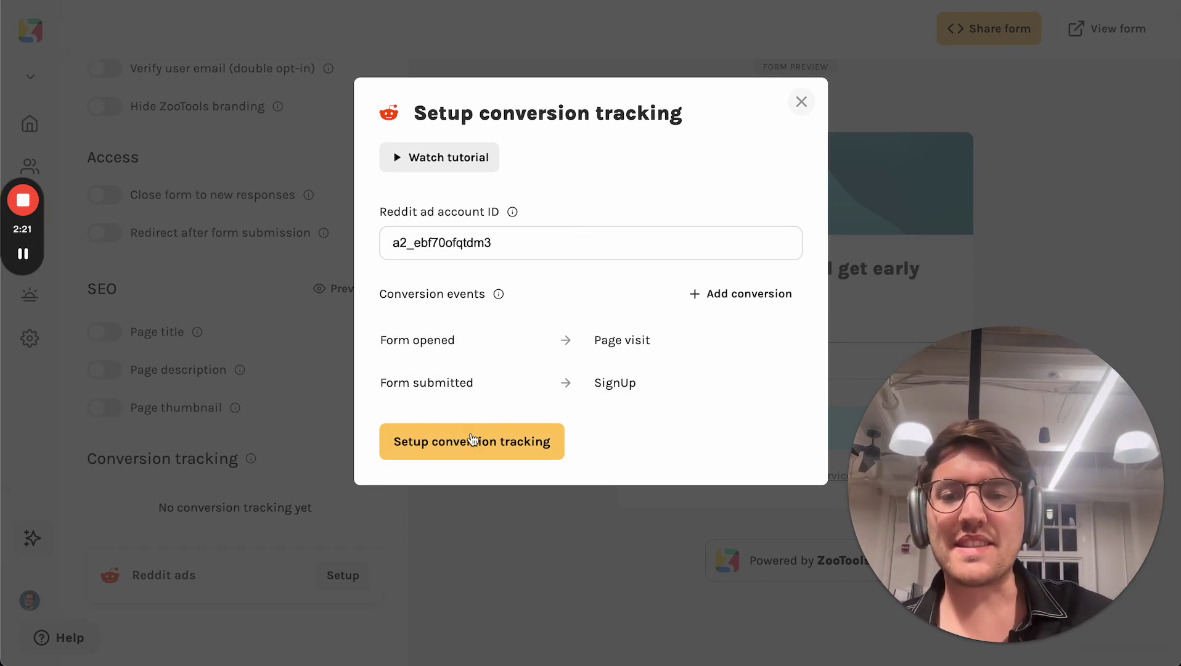
click(456, 446)
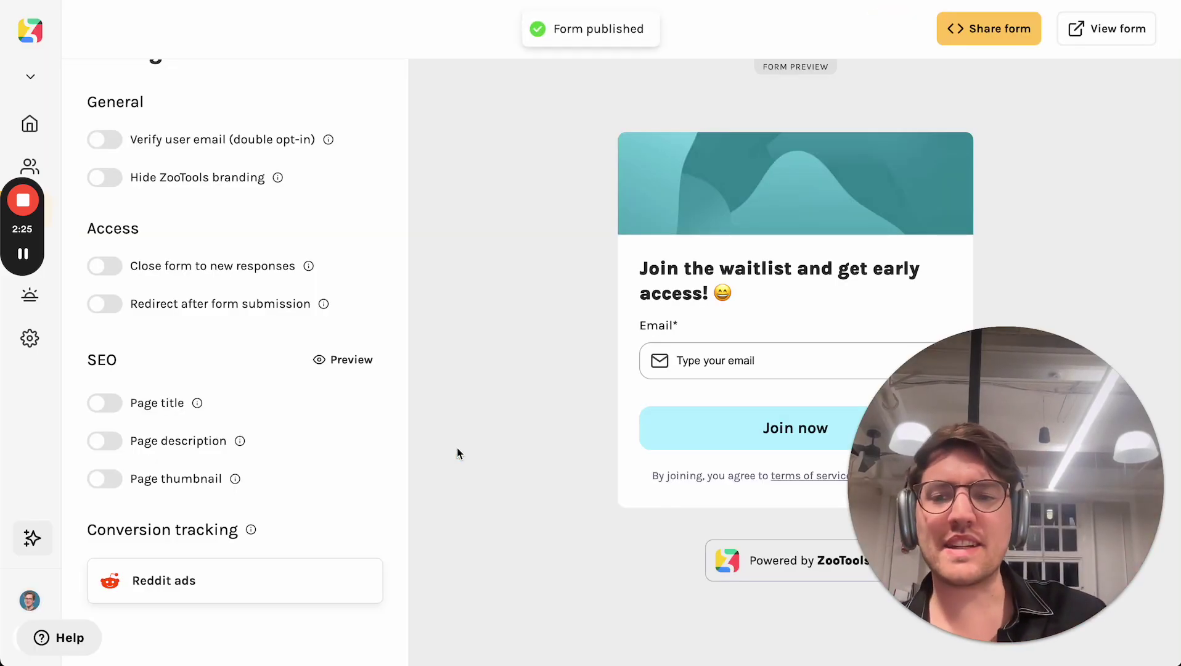
Reload the live form with DevTools and confirm the rp.gif request carries PageVisit.
click(1106, 37)
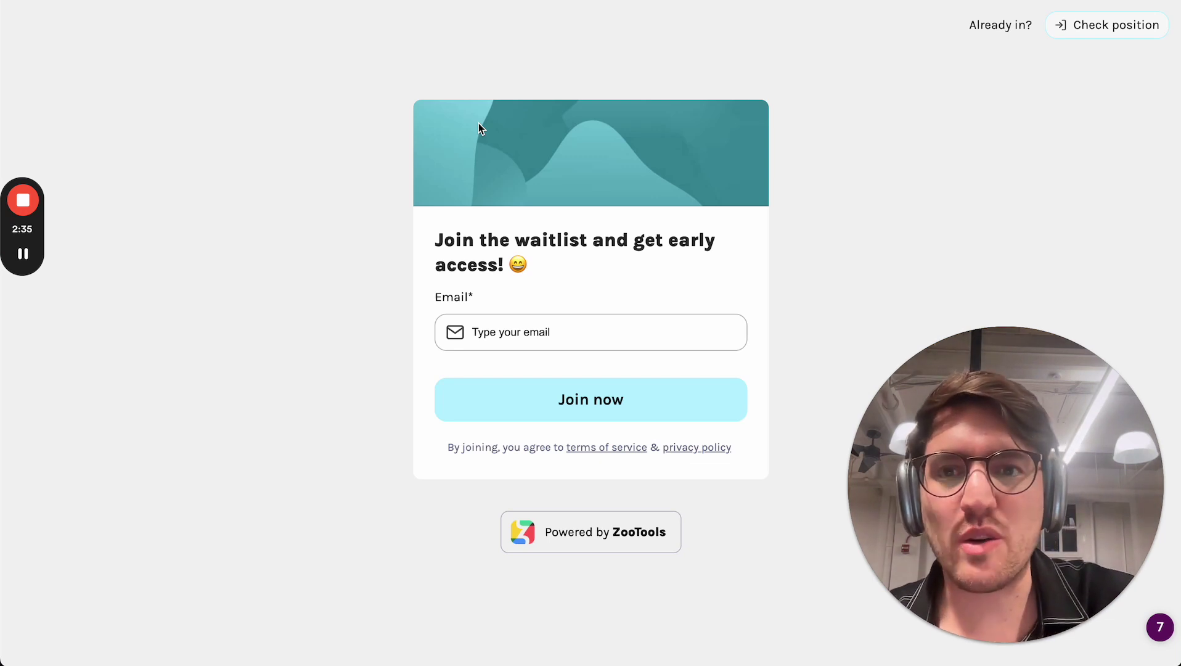
key(super+alt+i)
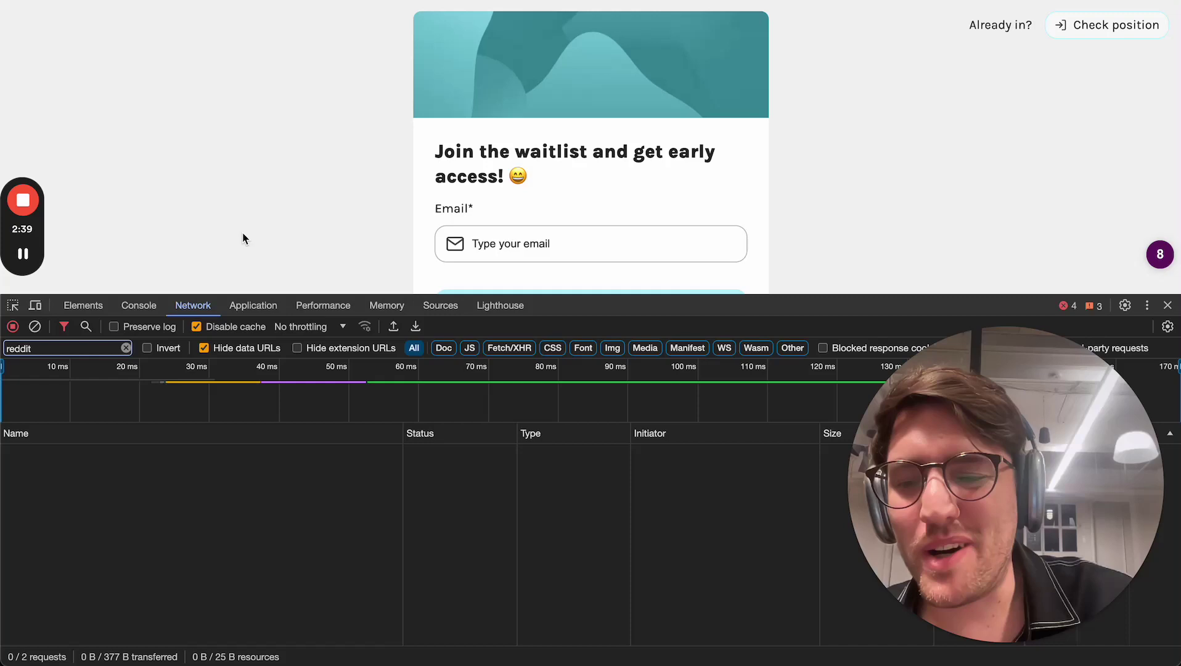
key(super+r)
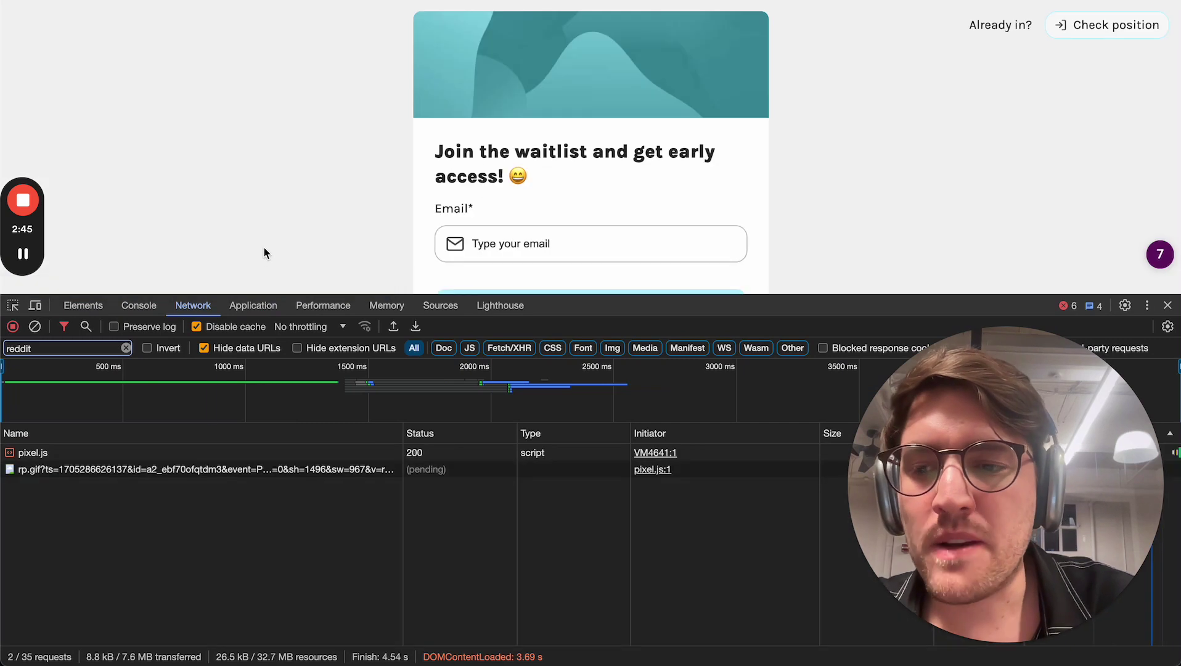
click(93, 469)
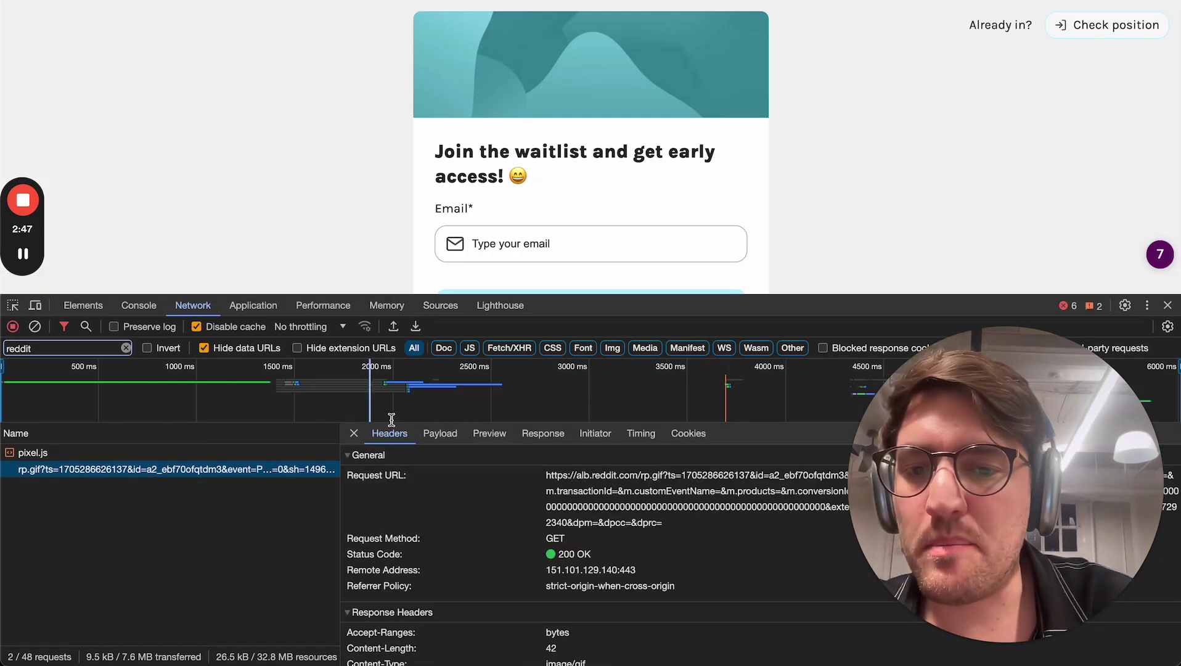
click(429, 433)
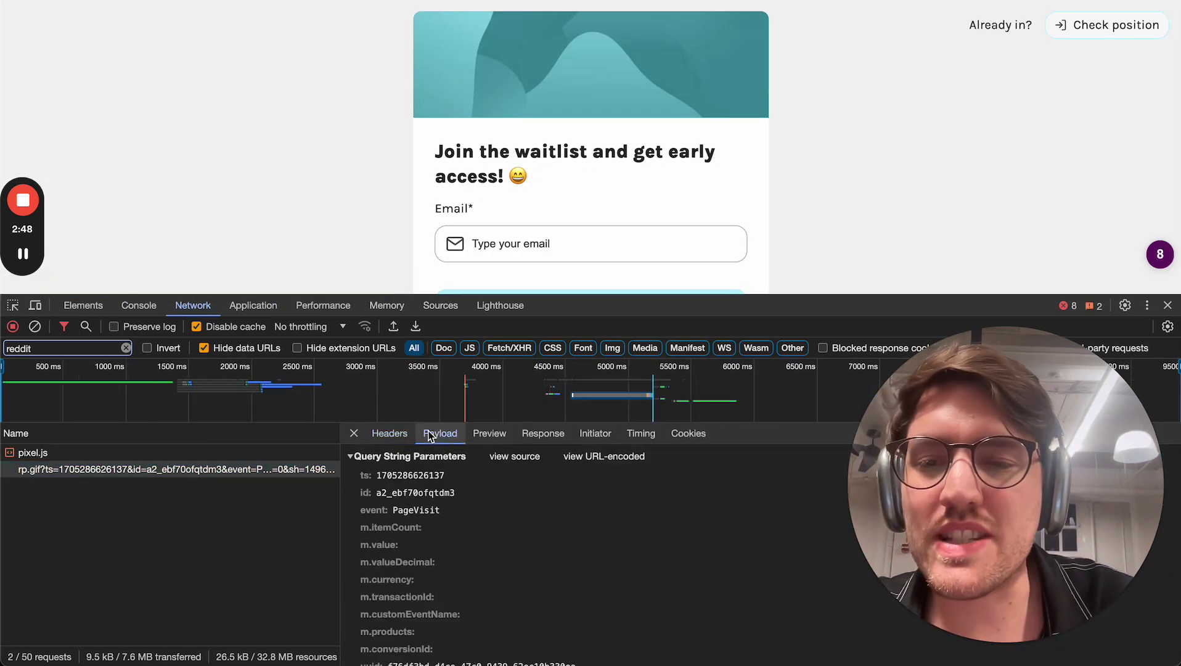
double_click(399, 511)
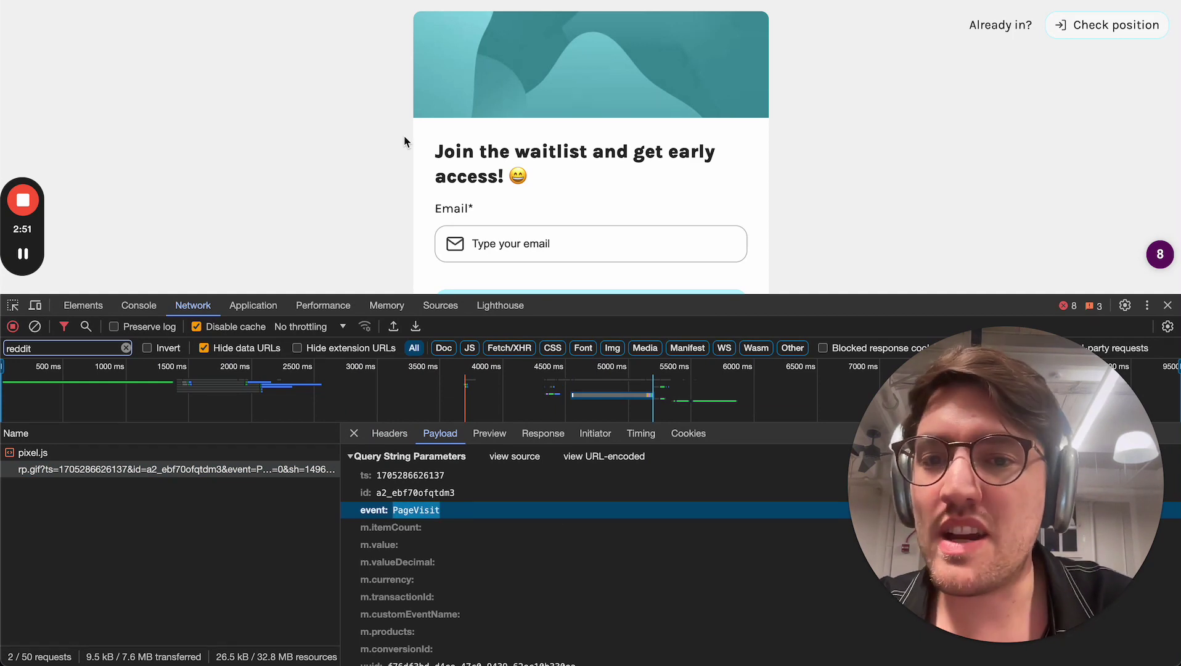
scroll(498, 194, down, 1)
click(542, 199)
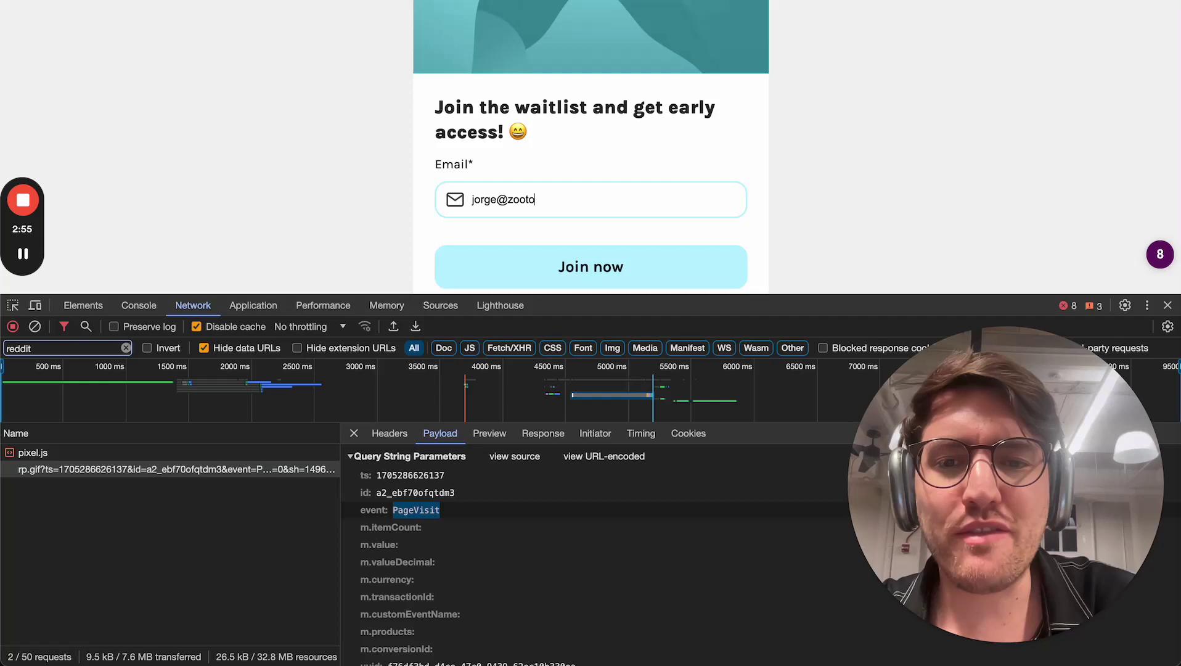
Join the waitlist with a test email and confirm the second rp.gif reports SignUp.
click(591, 249)
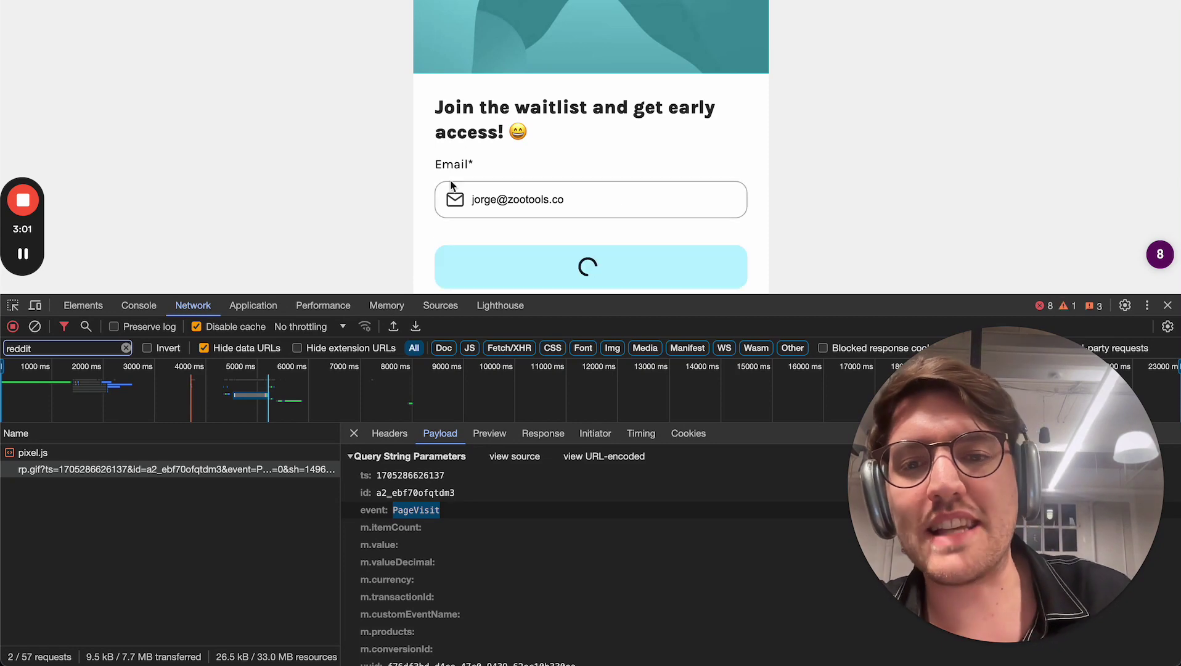
click(69, 487)
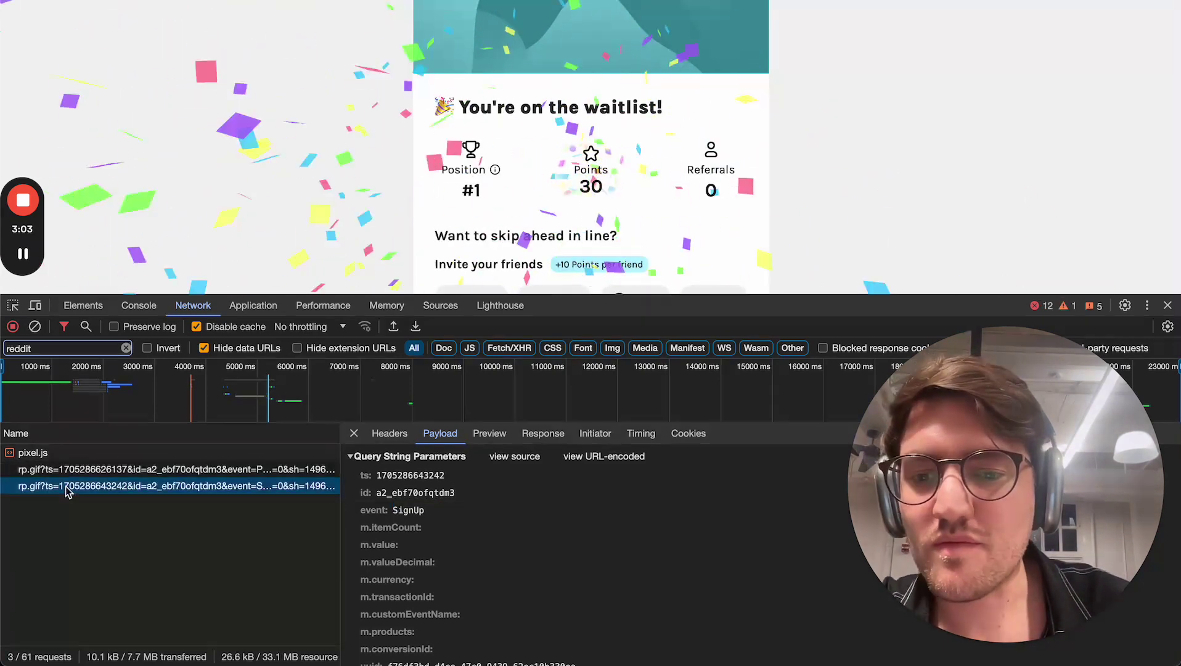
click(374, 510)
drag(431, 512, 348, 519)
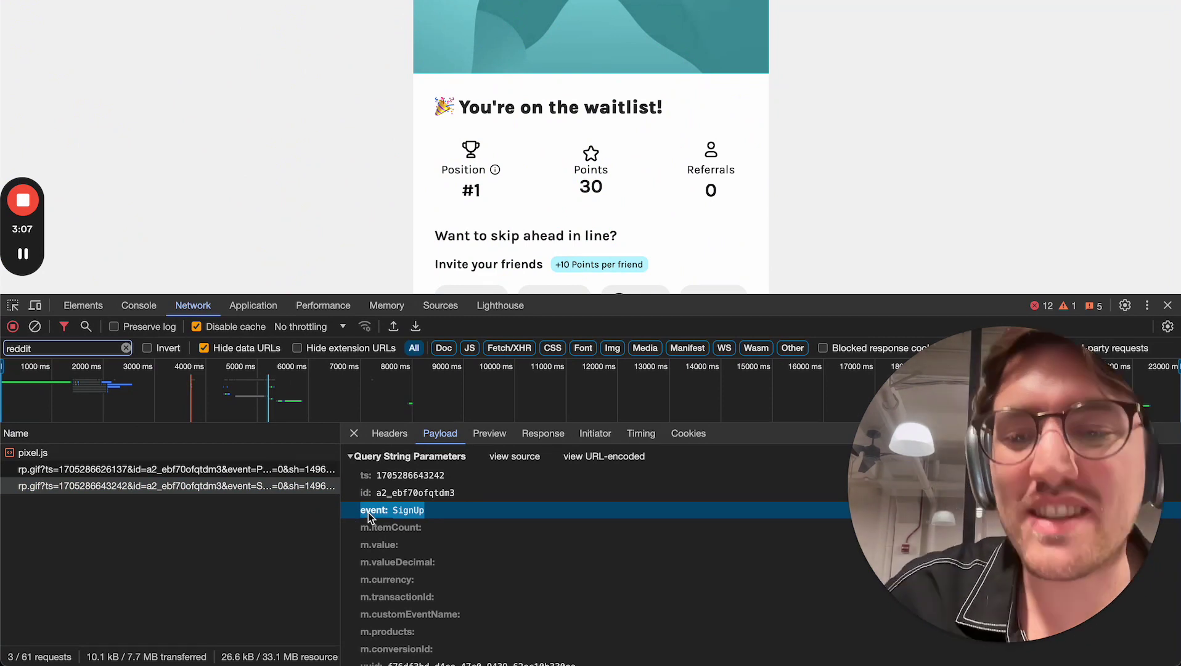
double_click(408, 510)
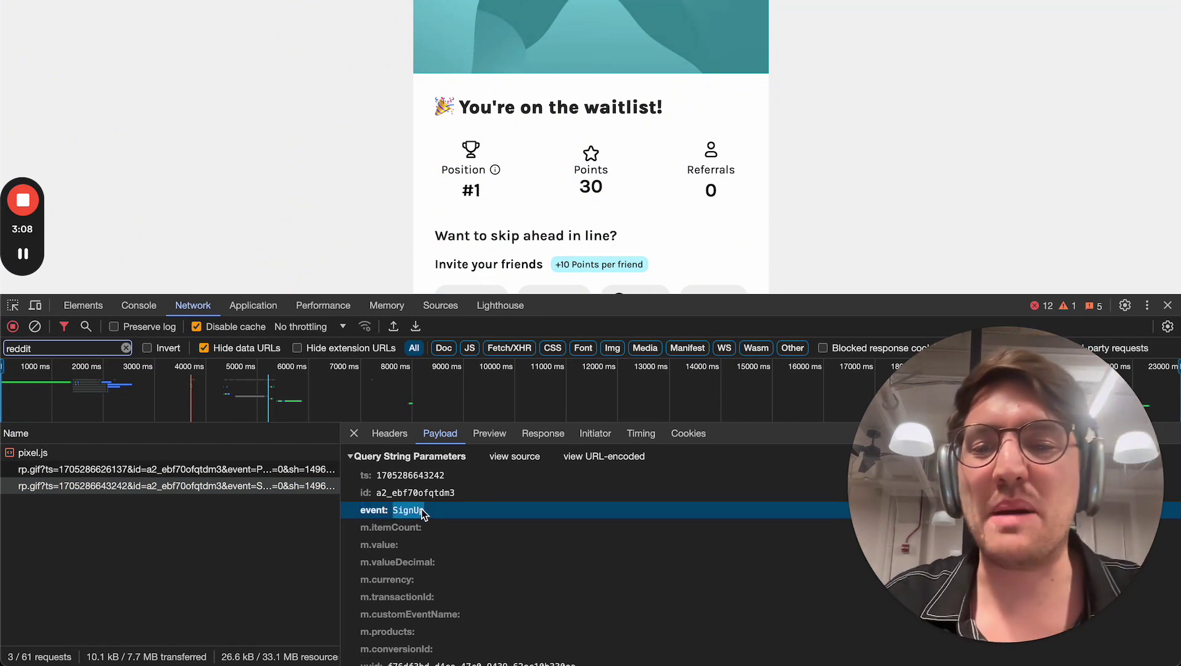
click(747, 196)
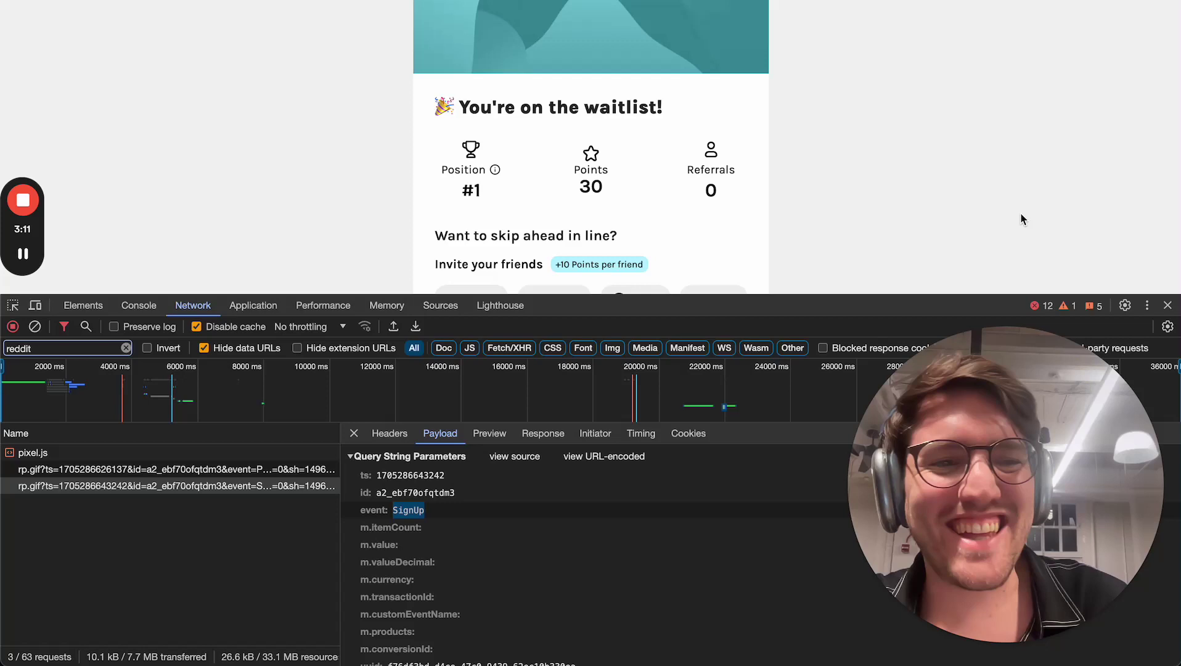
click(1164, 305)
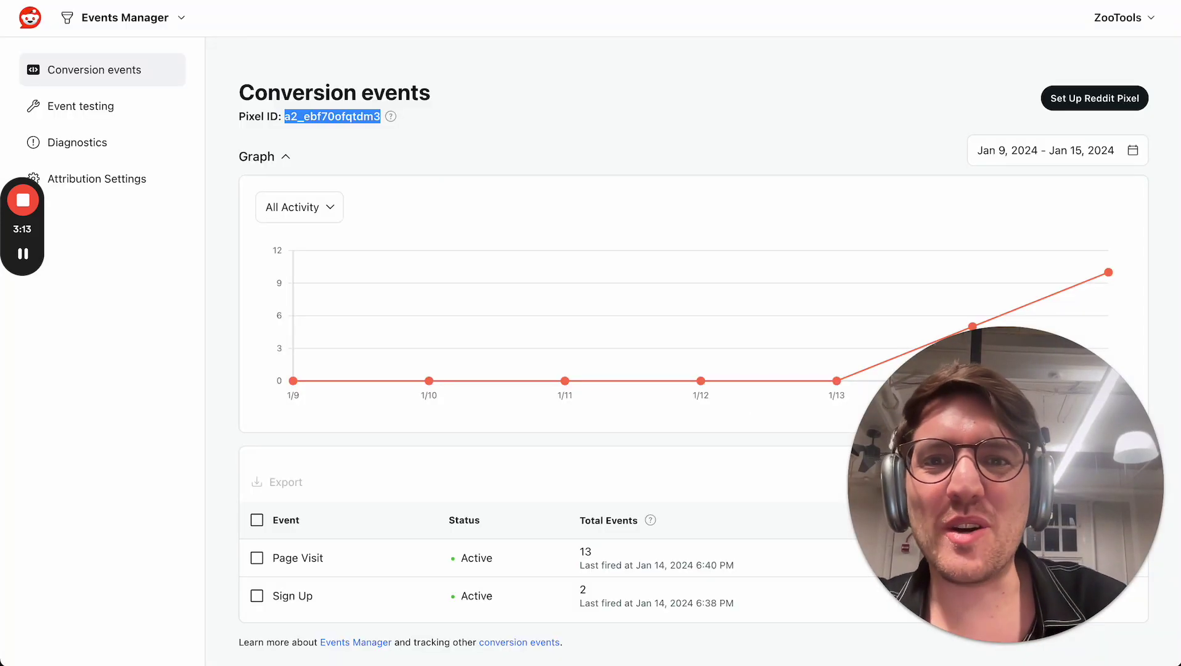
Filter Events Manager to Today, showing Page Visit at 11 and Sign Up at 3.
click(1102, 147)
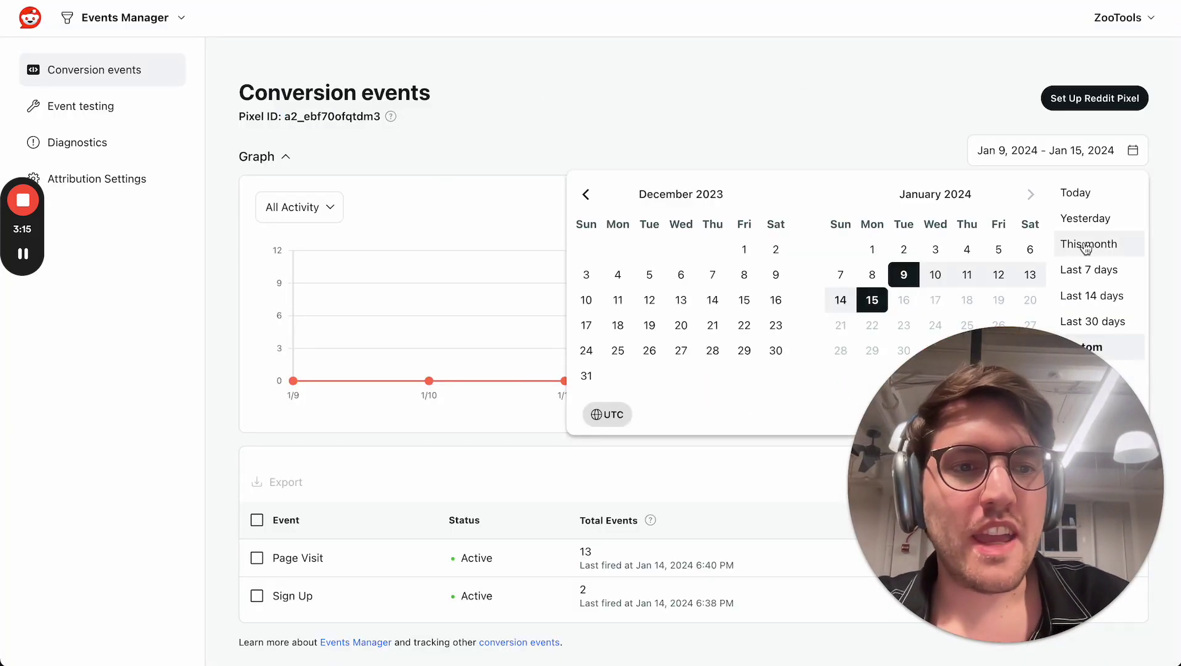
click(1092, 191)
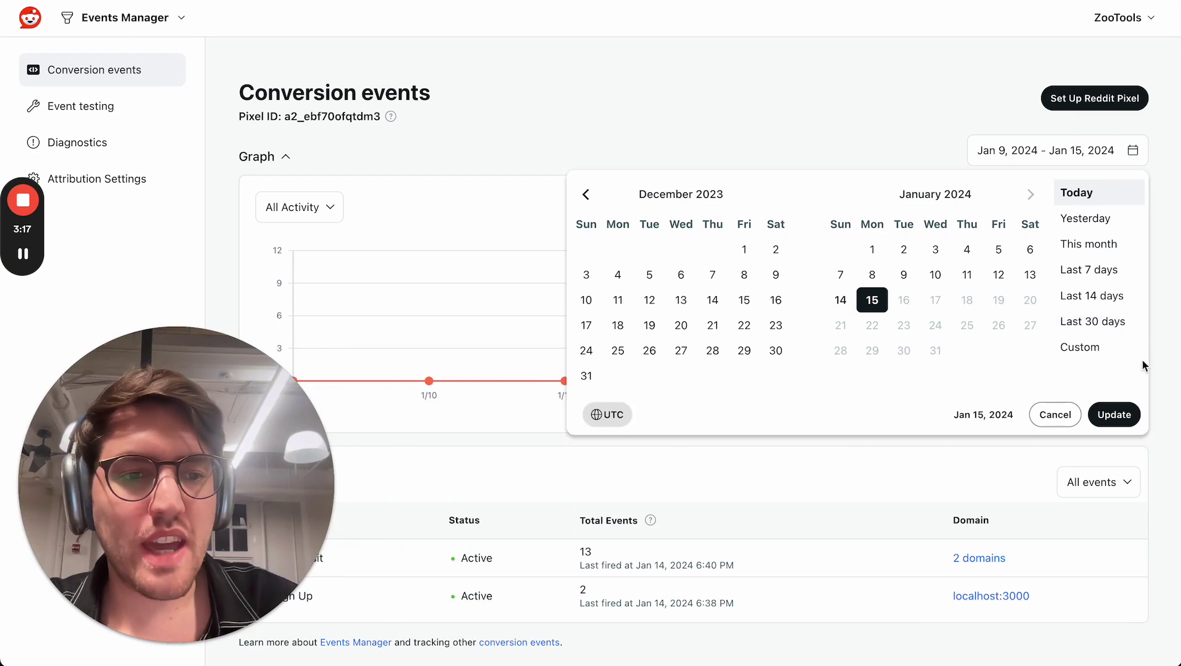
click(1111, 414)
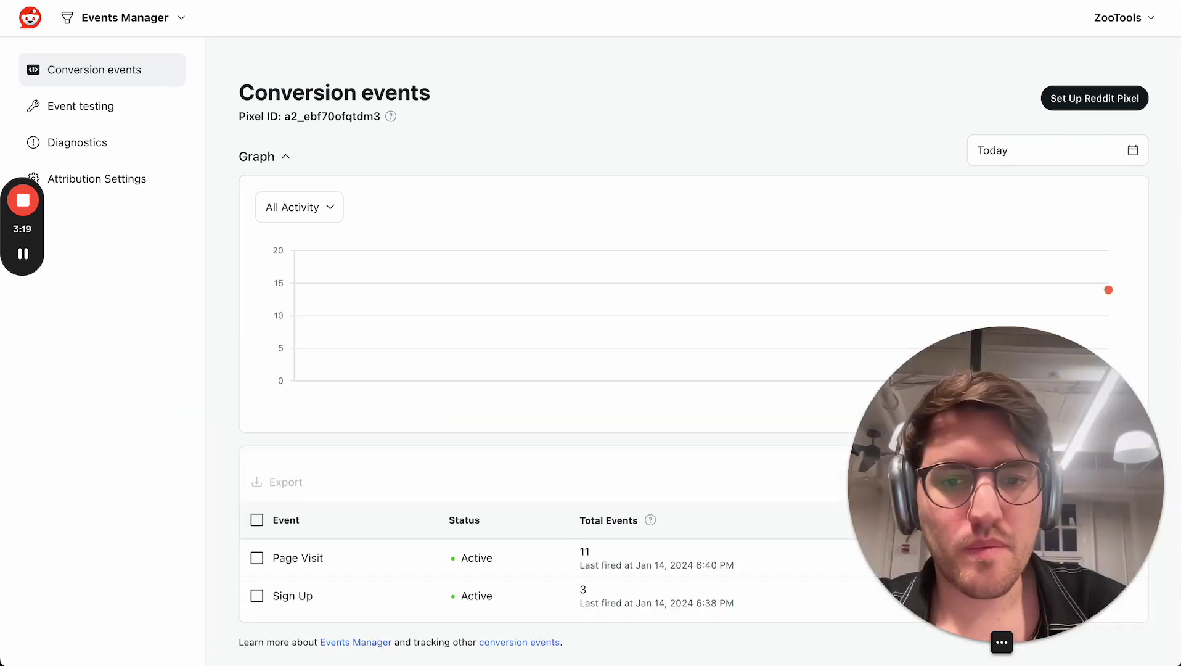
scroll(526, 339, down, 2)
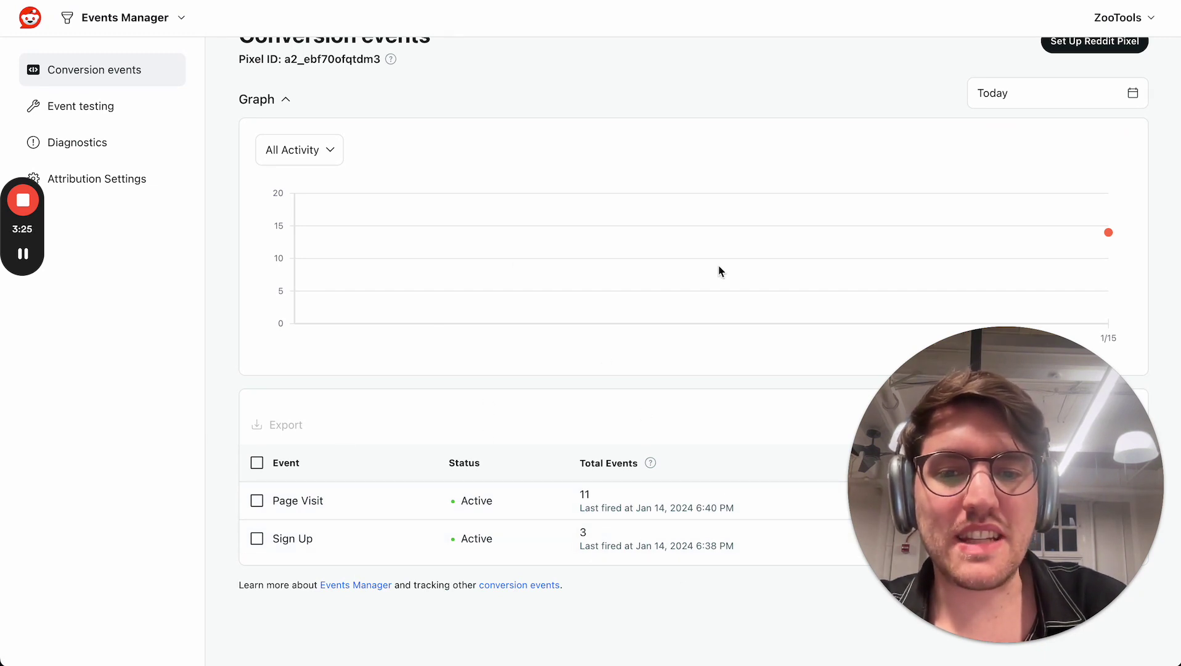
scroll(612, 279, up, 1)
scroll(706, 176, down, 1)
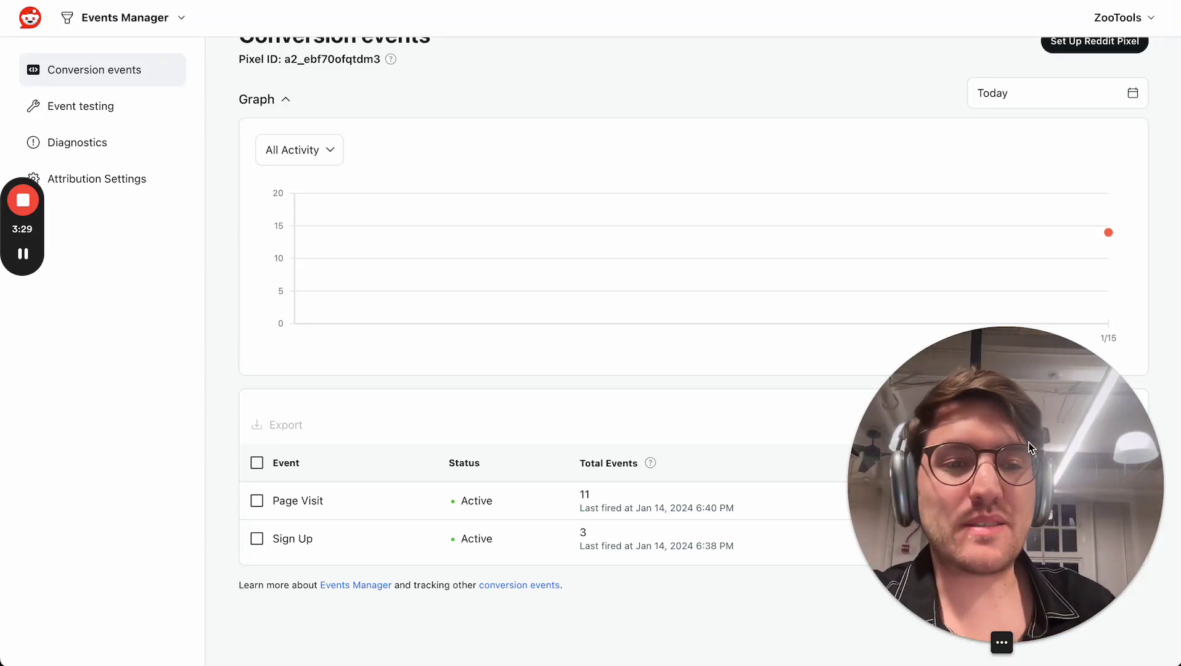
drag(1002, 640, 85, 514)
scroll(783, 403, down, 1)
scroll(648, 455, up, 1)
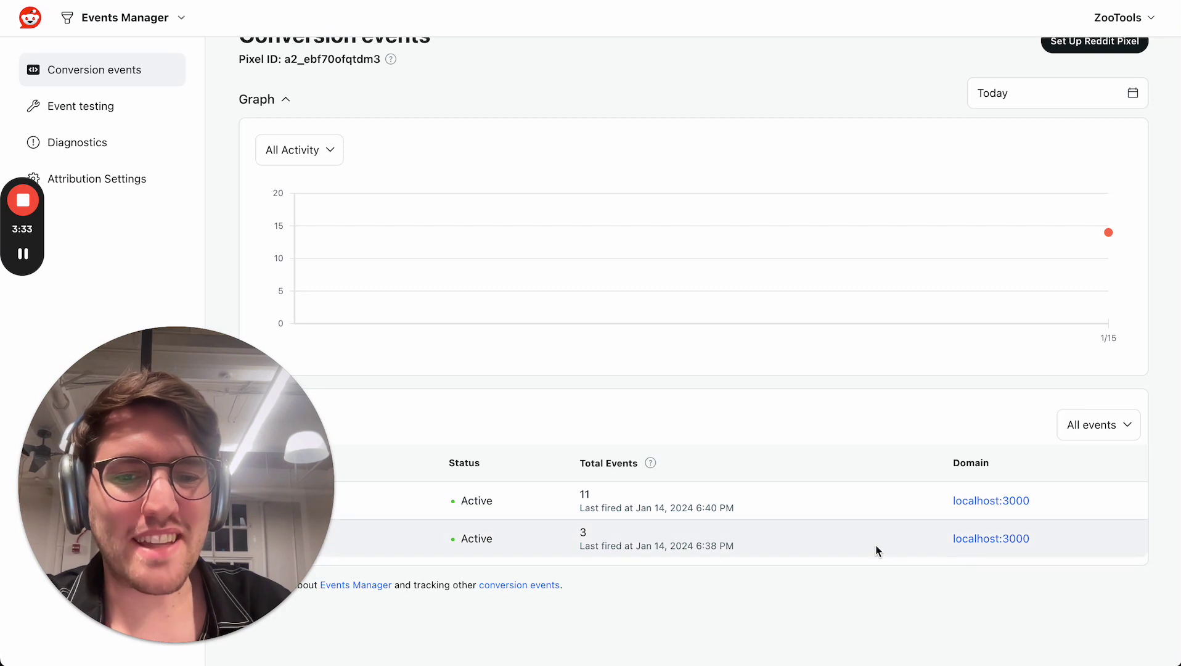
drag(277, 488, 1006, 484)
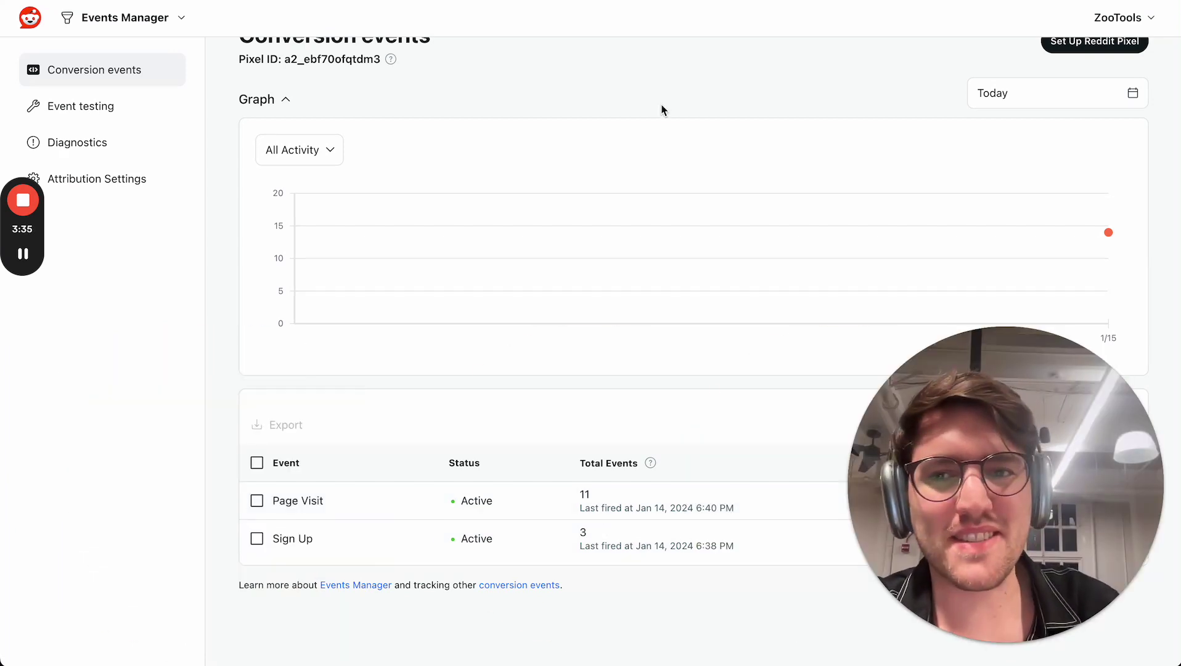
scroll(661, 104, up, 2)
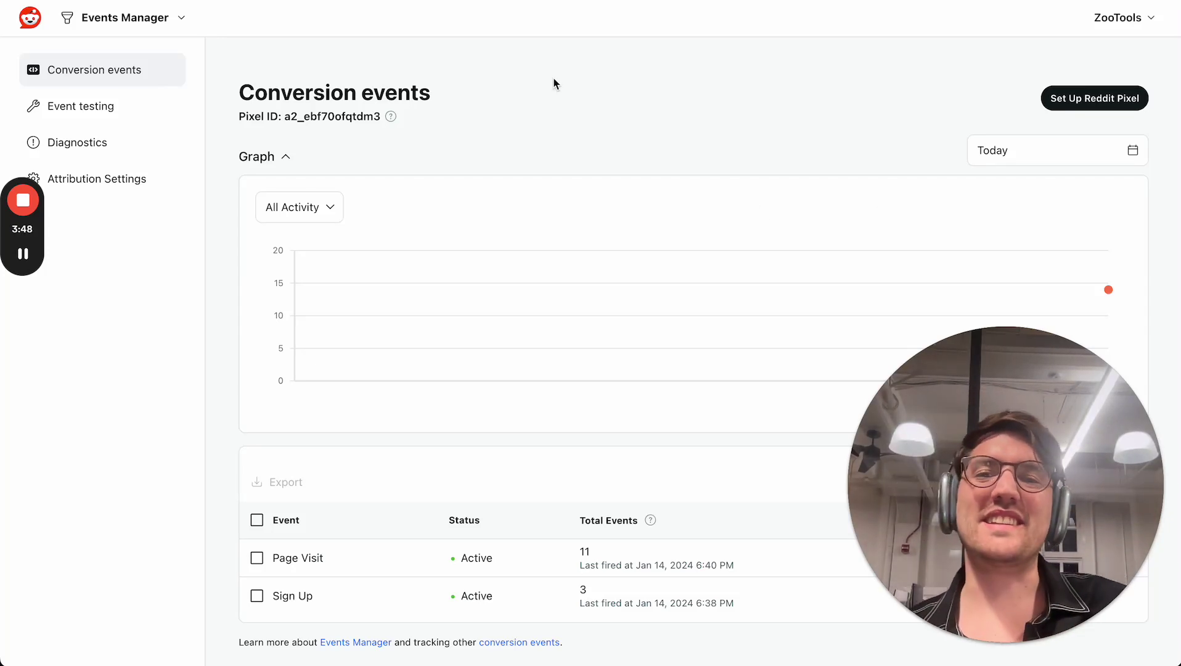
Return to the ZooTools form settings, then open and close the Help message panel.
key(ctrl+Tab)
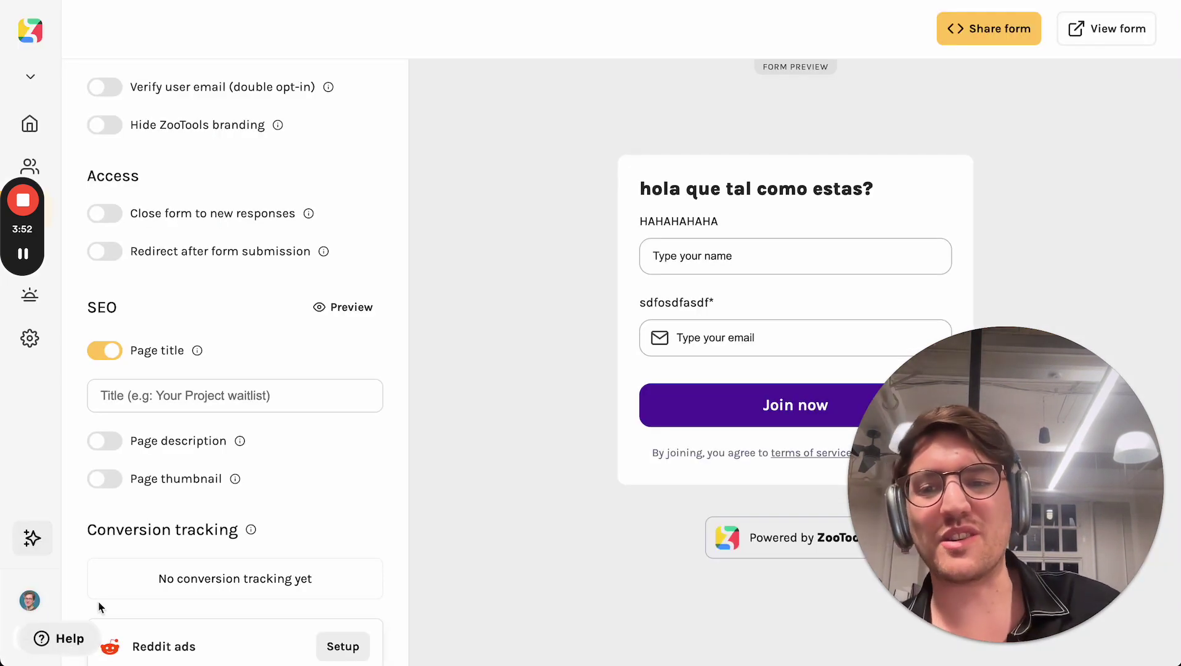
click(78, 638)
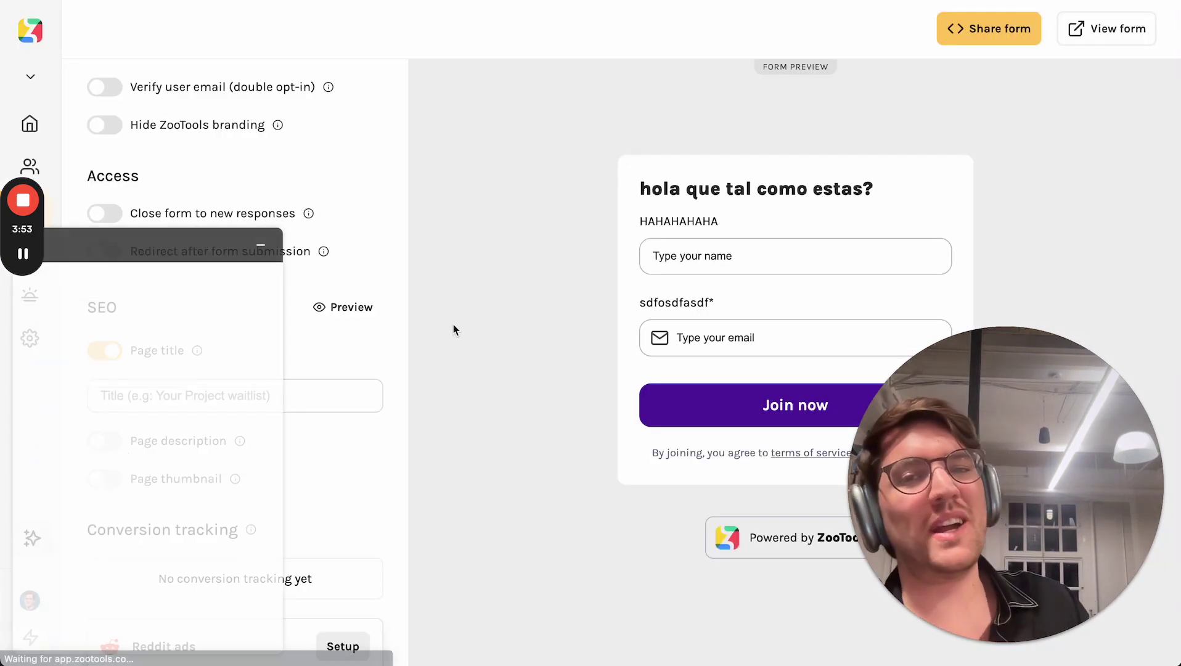
click(261, 245)
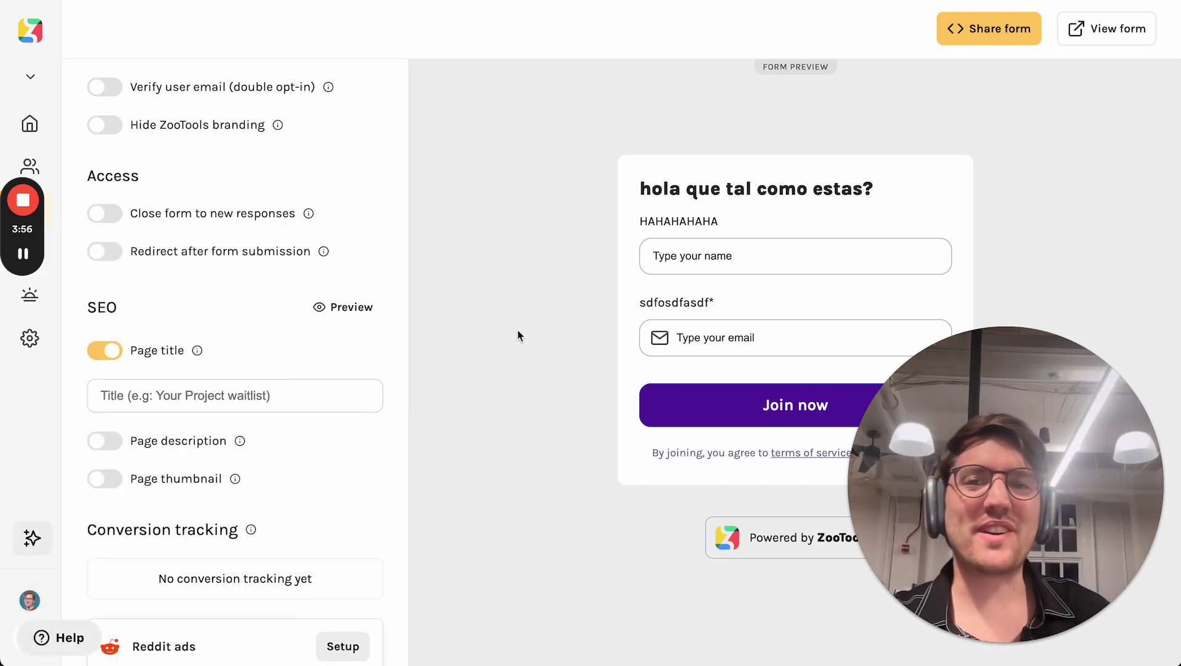